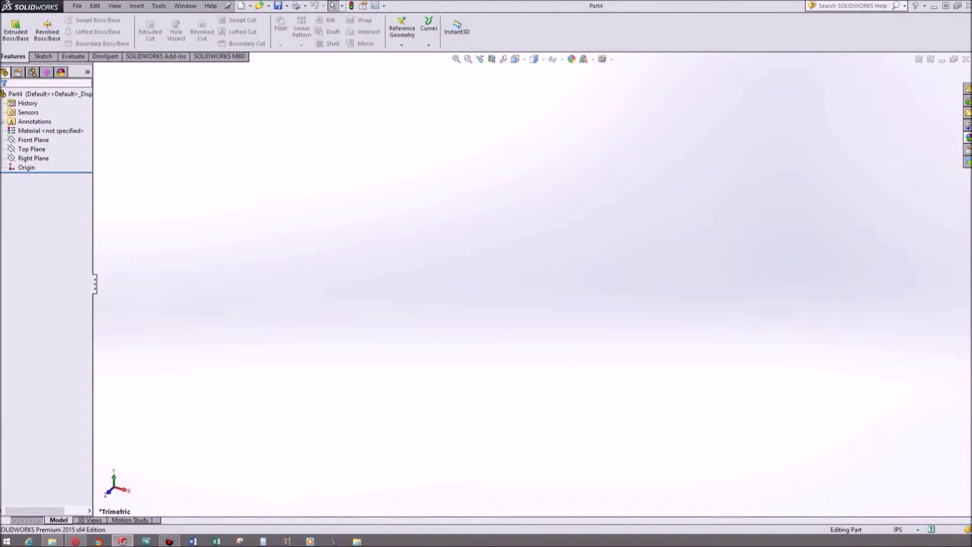
Step: Sketch a horizontal ellipse on the Right Plane centred on the origin, about 2.10 in wide and 0.38 in high
left_click(30, 160)
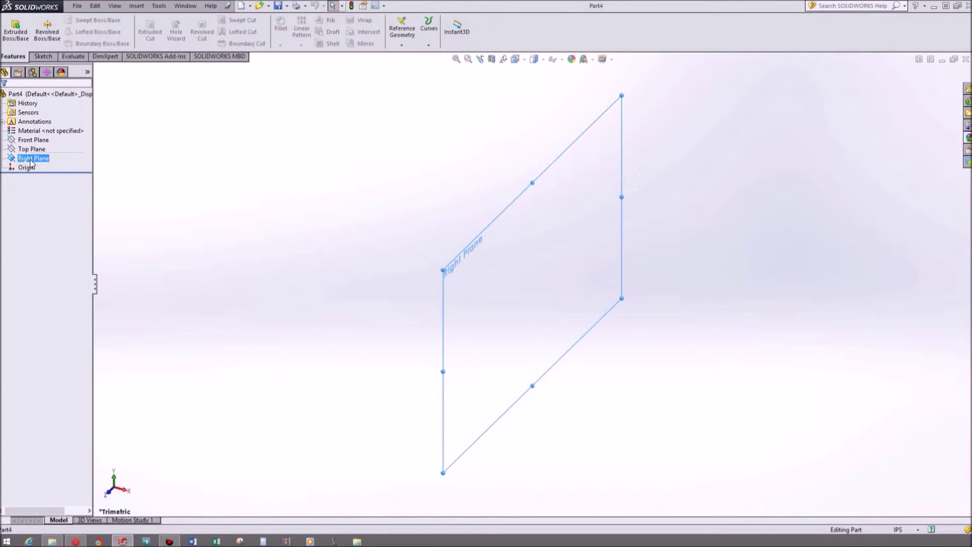
key("ctrl+8")
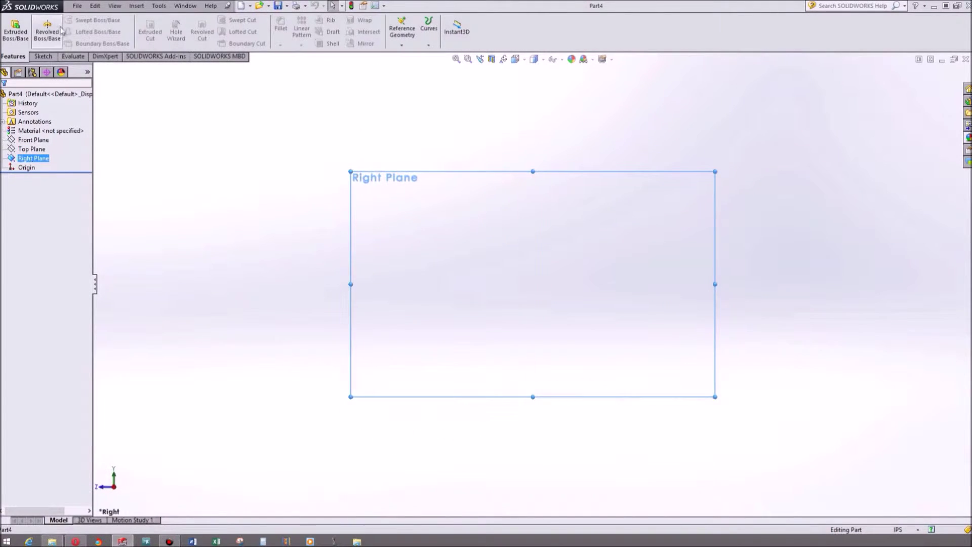
left_click(42, 57)
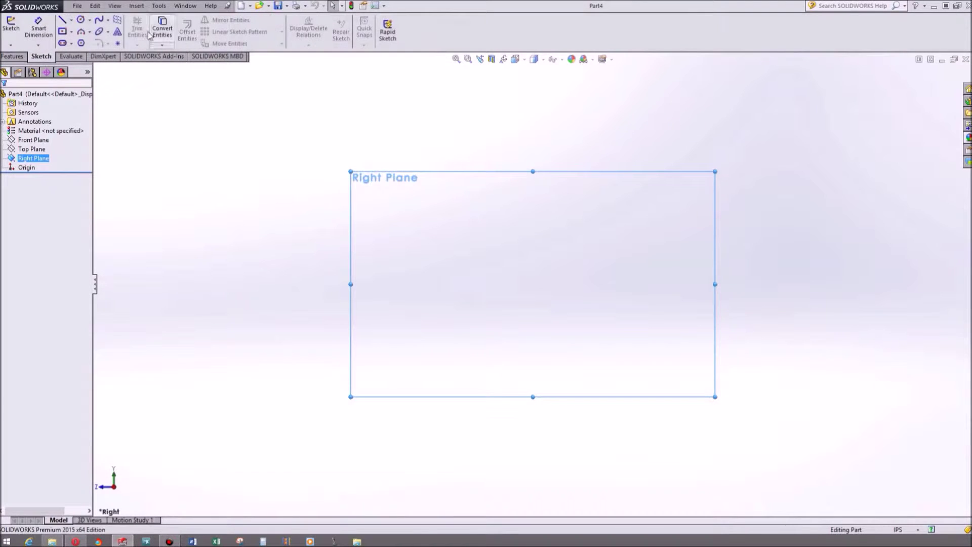
left_click(98, 32)
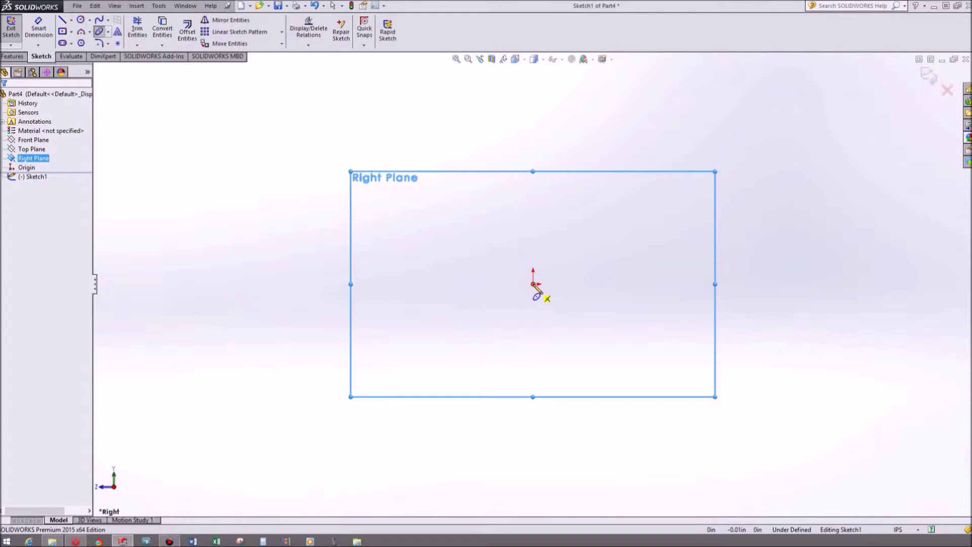
left_click(533, 284)
left_click(587, 285)
left_click(557, 292)
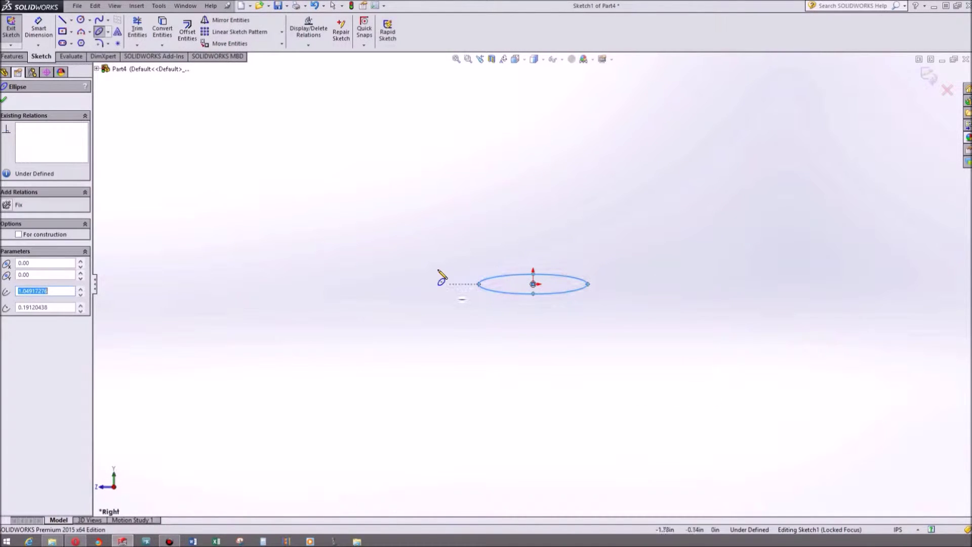
key("Escape")
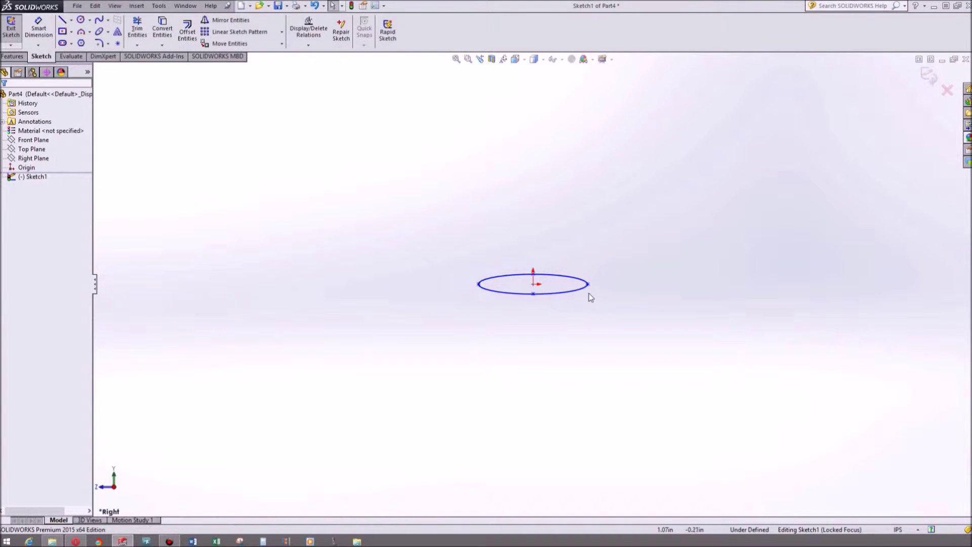
Step: Add a horizontal relation between the end point of the ellipse's long axis and its centre point
left_click(588, 284)
left_click(533, 284, "ctrl")
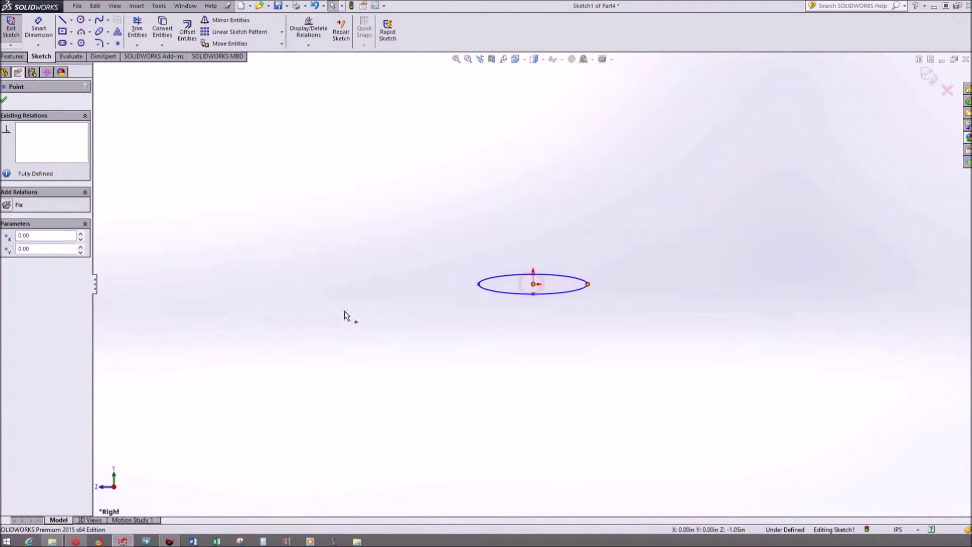
left_click(14, 264)
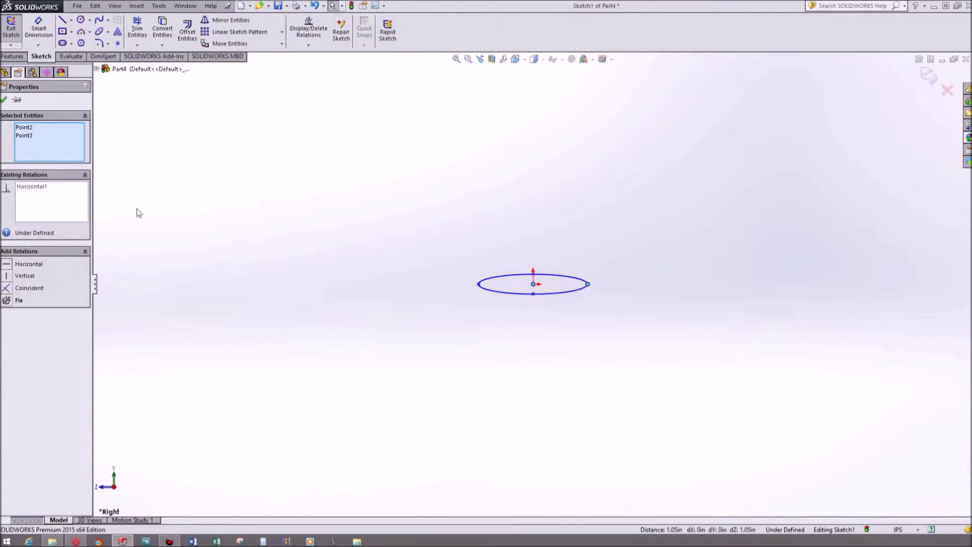
Step: Dimension the ellipse's full width between its two long-axis end points as 3 in
left_click(39, 28)
left_click(478, 284)
left_click(587, 284)
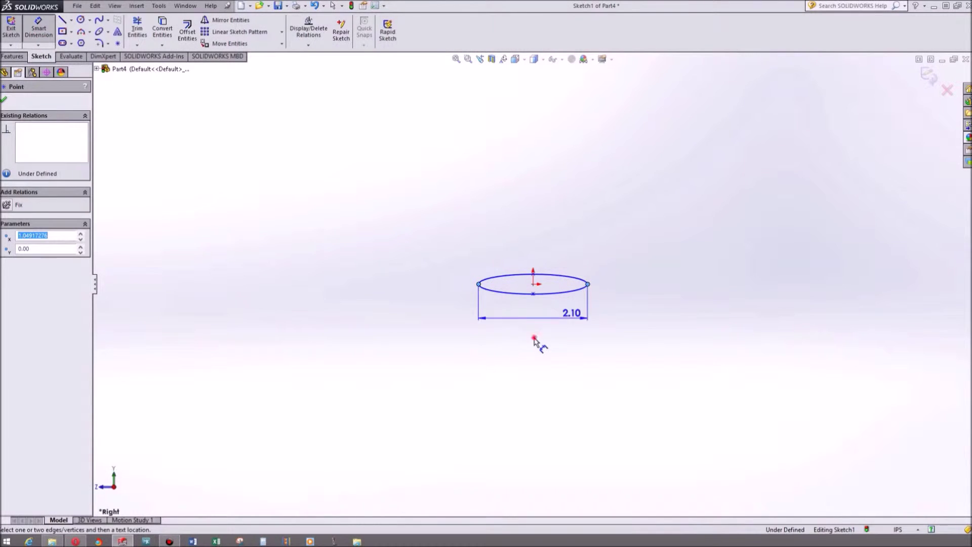
left_click(534, 341)
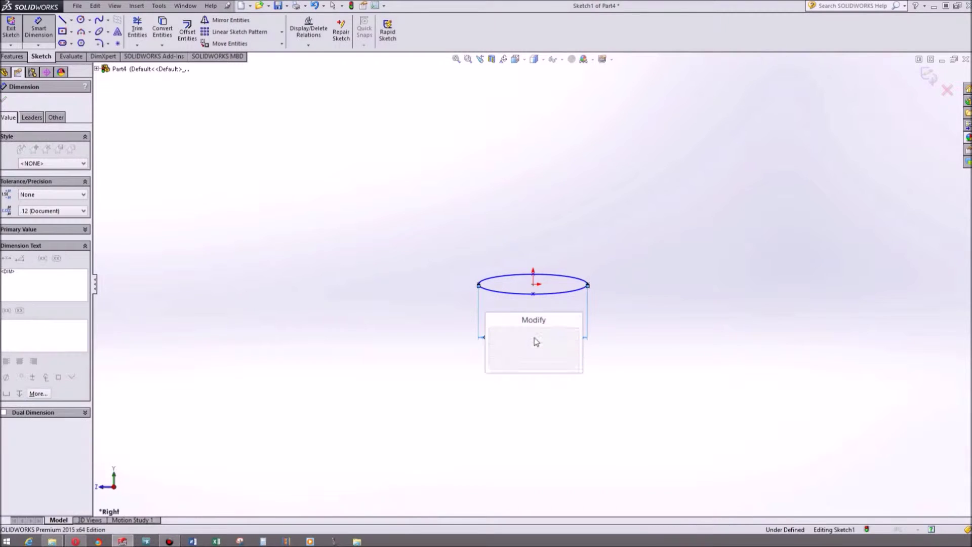
type("3")
key("Return")
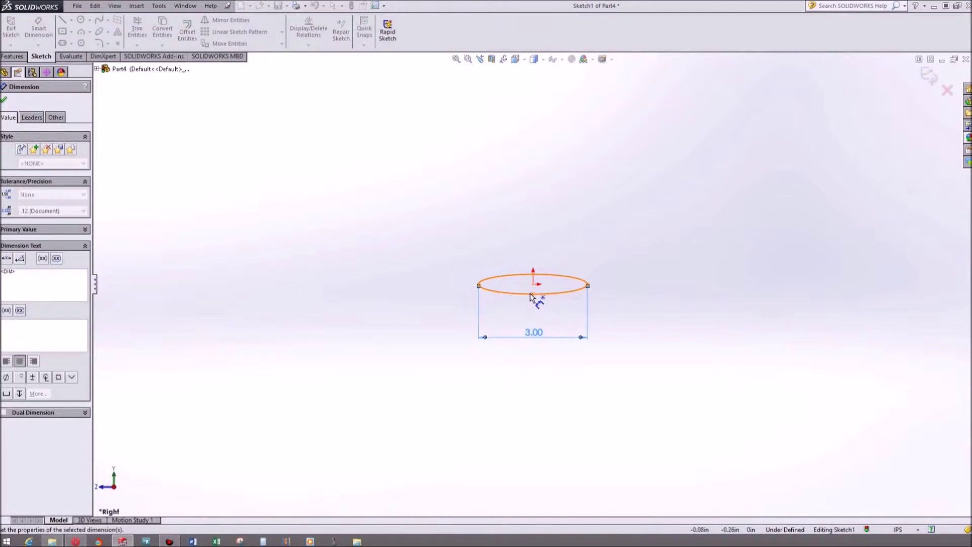
Step: Dimension the ellipse's full height between its short-axis points as 0.50 in and finish the sketch
left_click(533, 293)
left_click(533, 274)
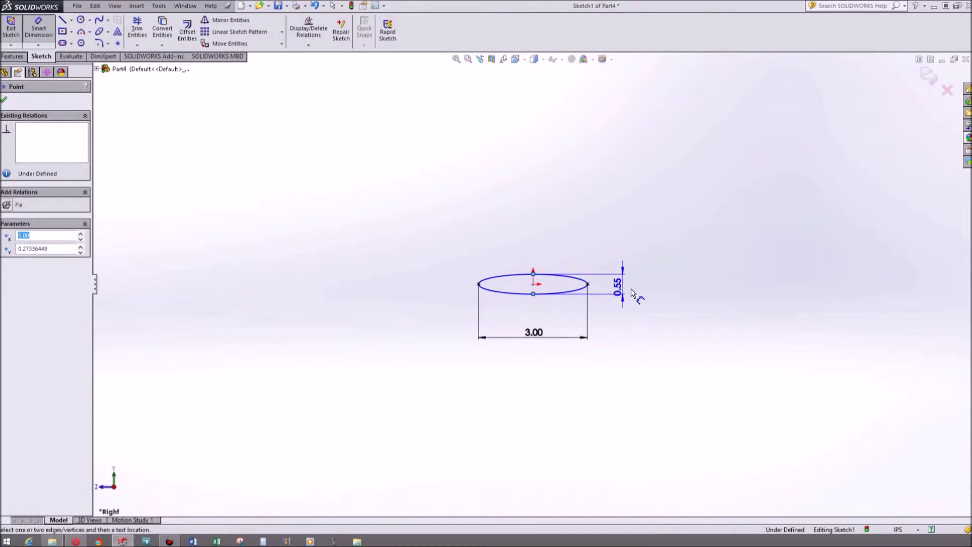
left_click(631, 293)
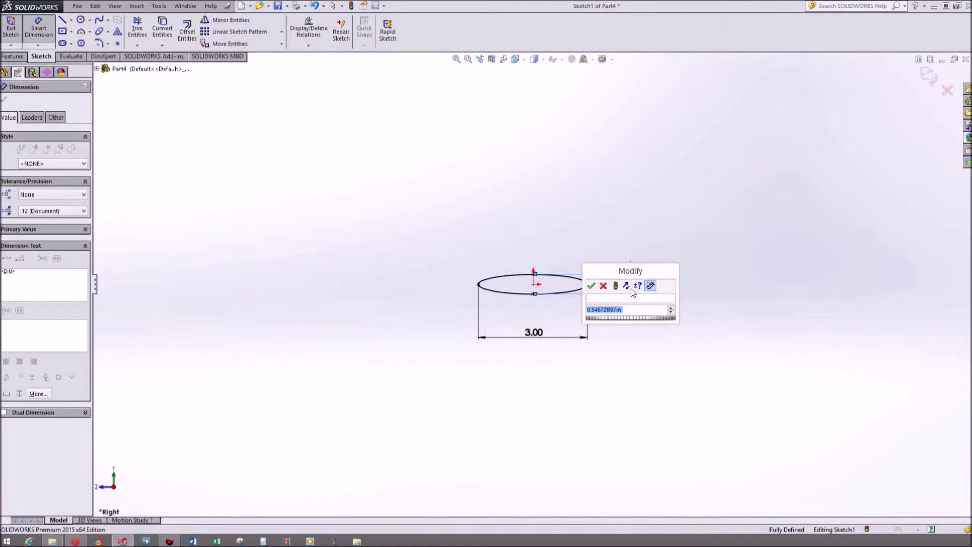
key("Return")
left_click(516, 228)
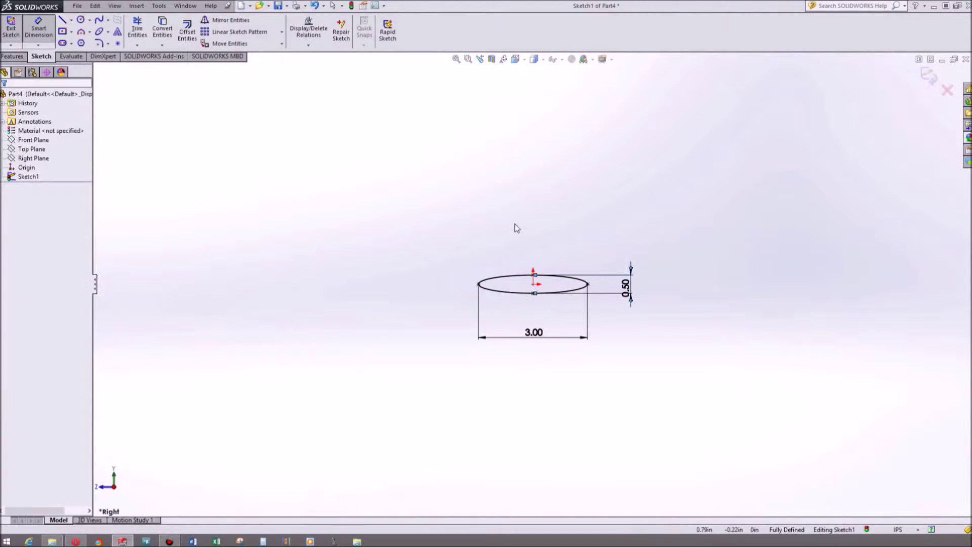
key("Escape")
left_click(12, 31)
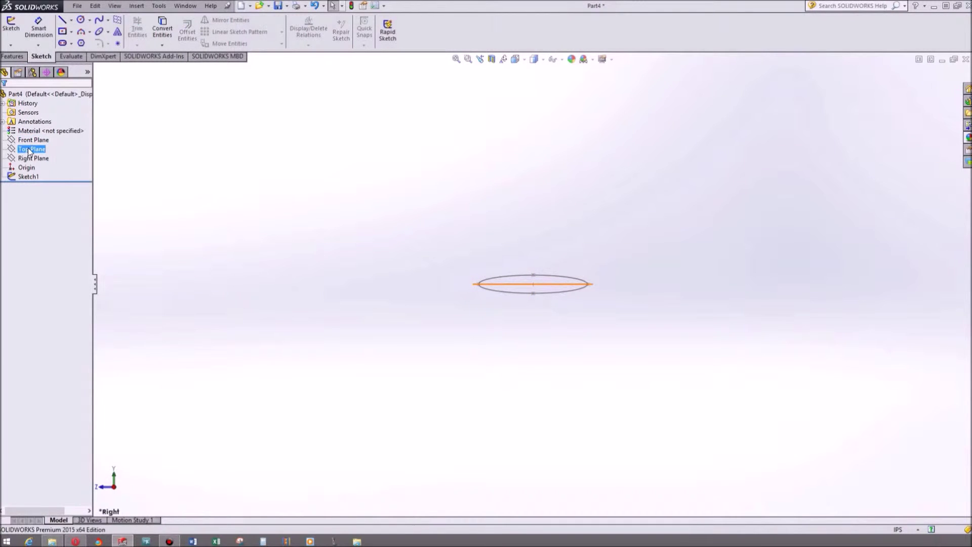
Step: Place a single sketch point on the Top Plane, about 7.8 in from the origin in the negative X direction
left_click(29, 150)
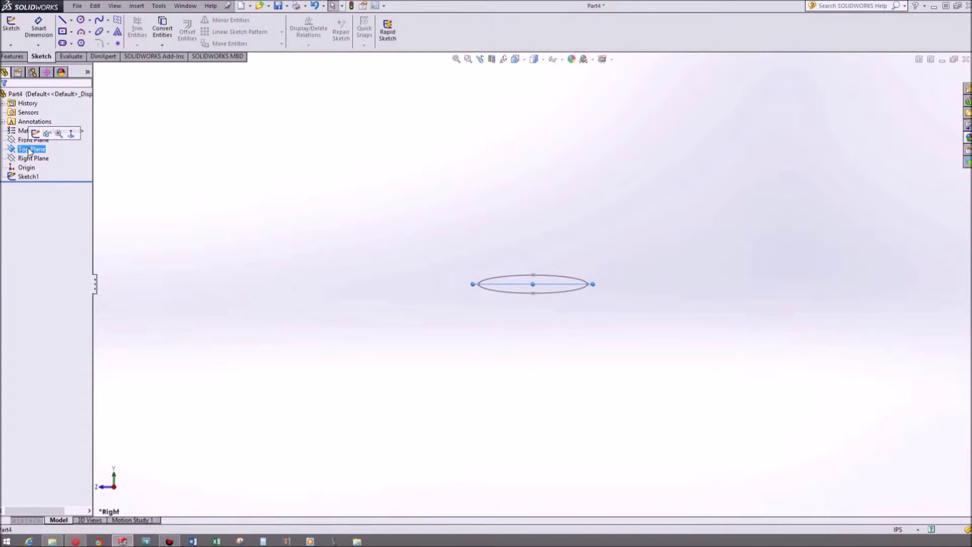
key("ctrl+7")
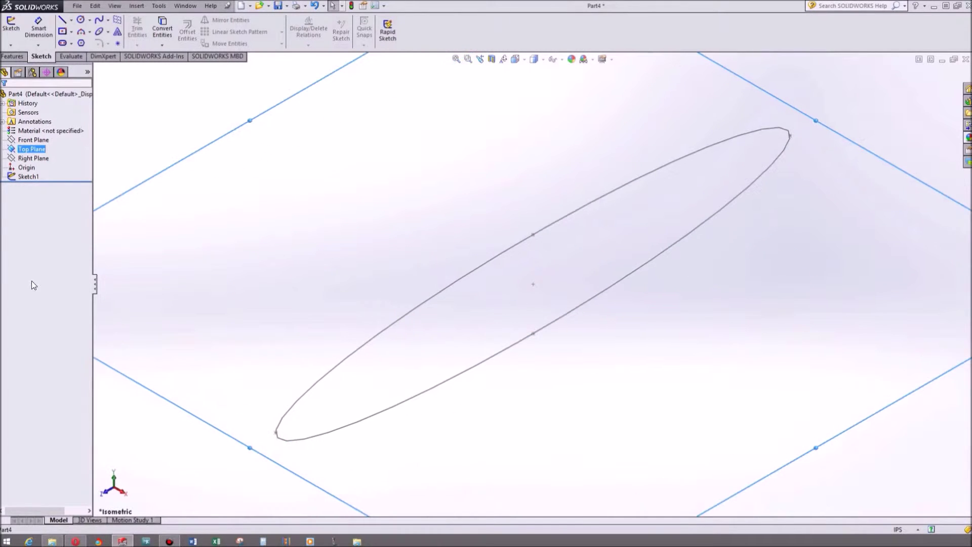
scroll(449, 322, "up", 10)
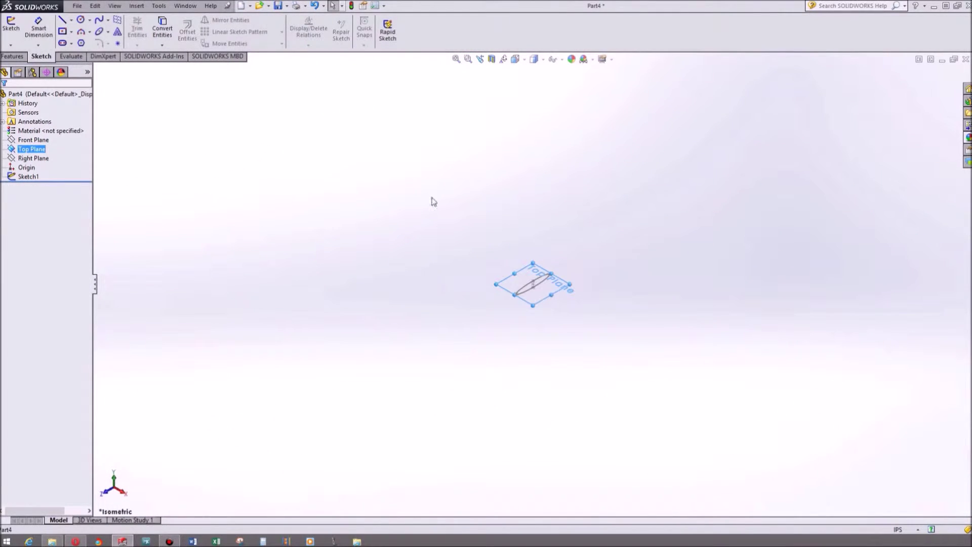
left_click(117, 44)
left_click(453, 231)
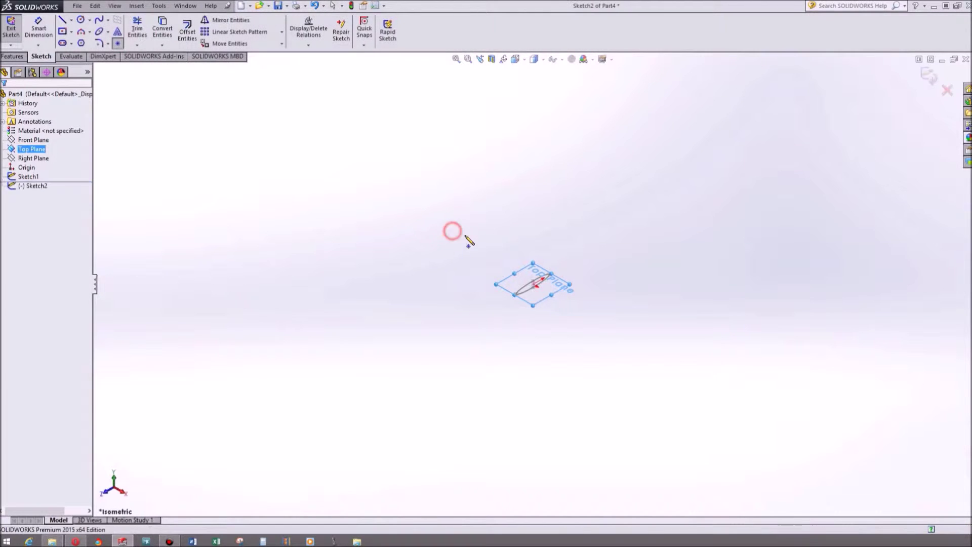
key("Escape")
Step: Align the new sketch point with the origin using a horizontal relation
left_click(533, 284)
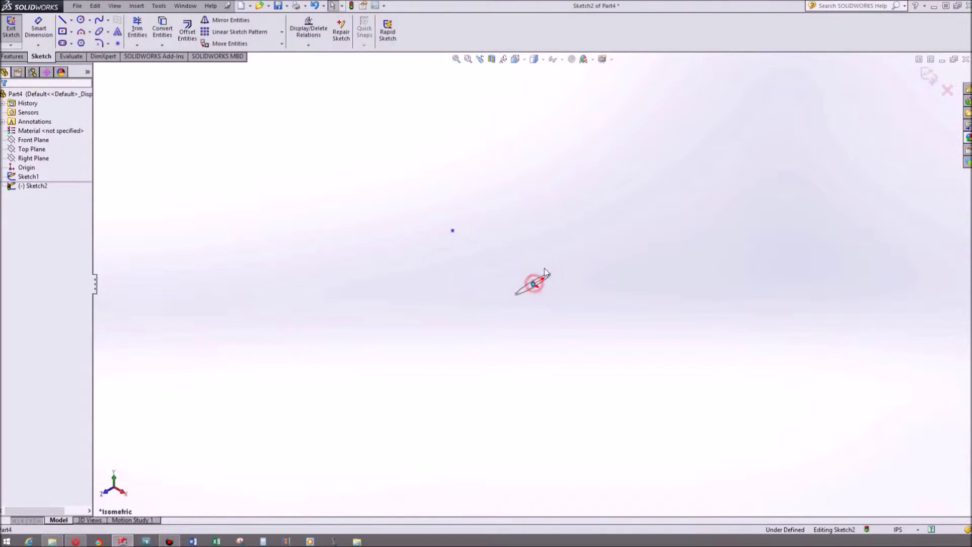
left_click(452, 231, "ctrl")
left_click(8, 265)
Step: Dimension the distance from the sketch point to the origin as 48 in and finish the sketch
left_click(31, 34)
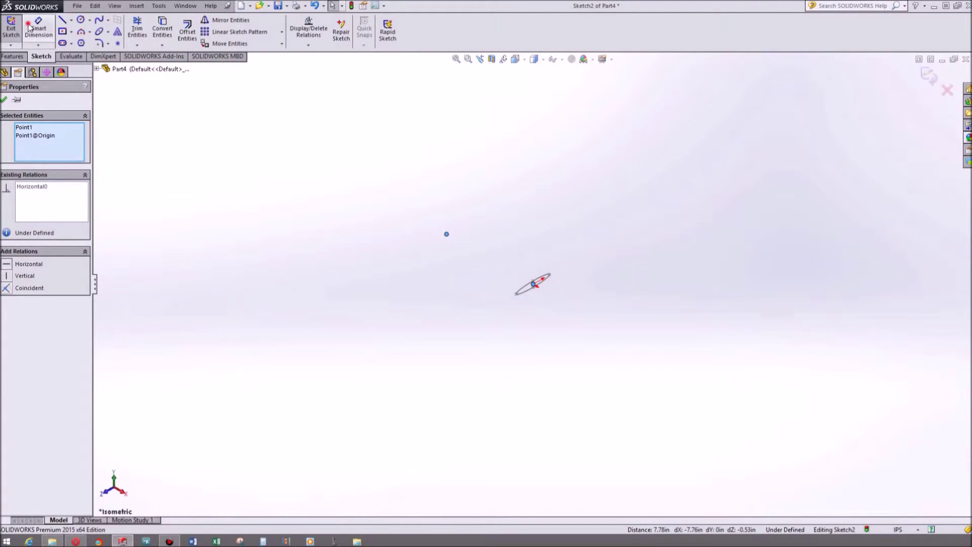
left_click(446, 234)
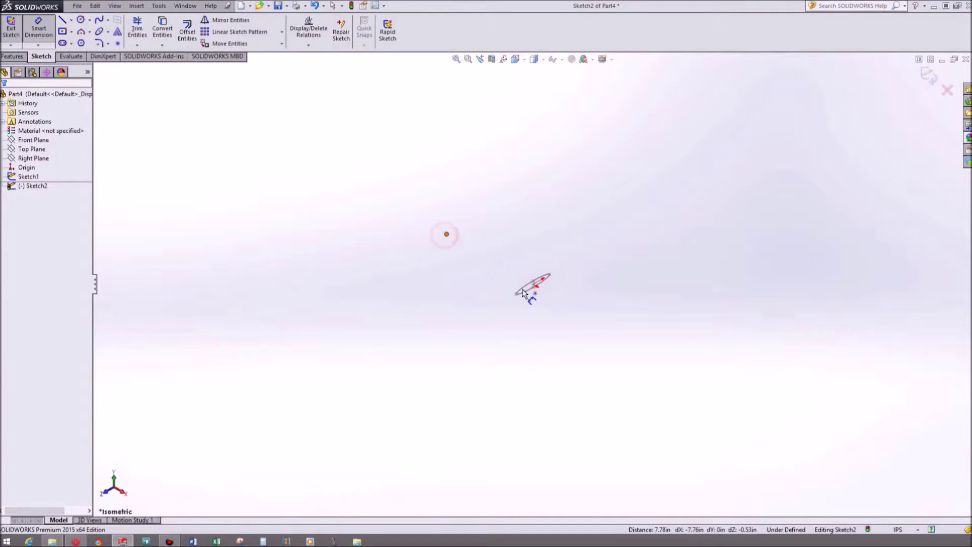
left_click(532, 286)
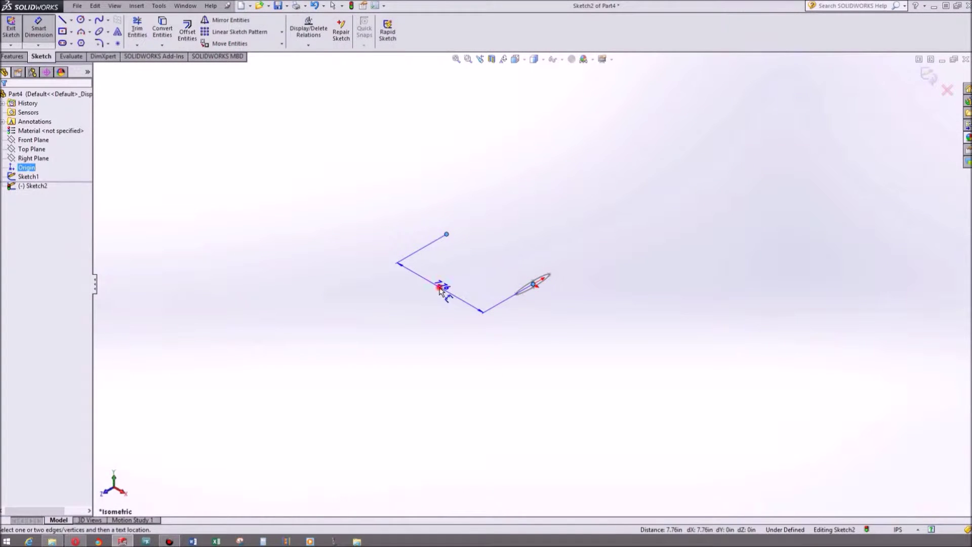
left_click(441, 291)
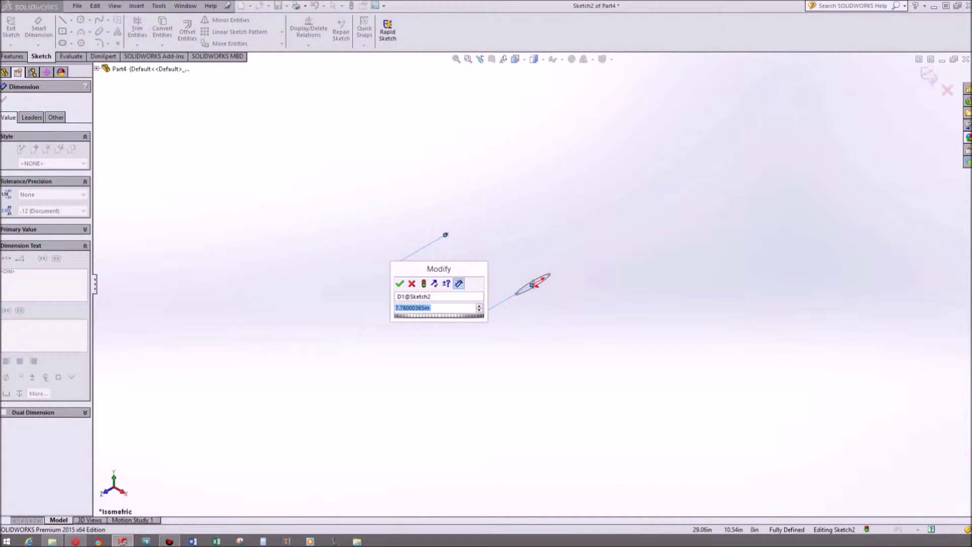
type("48")
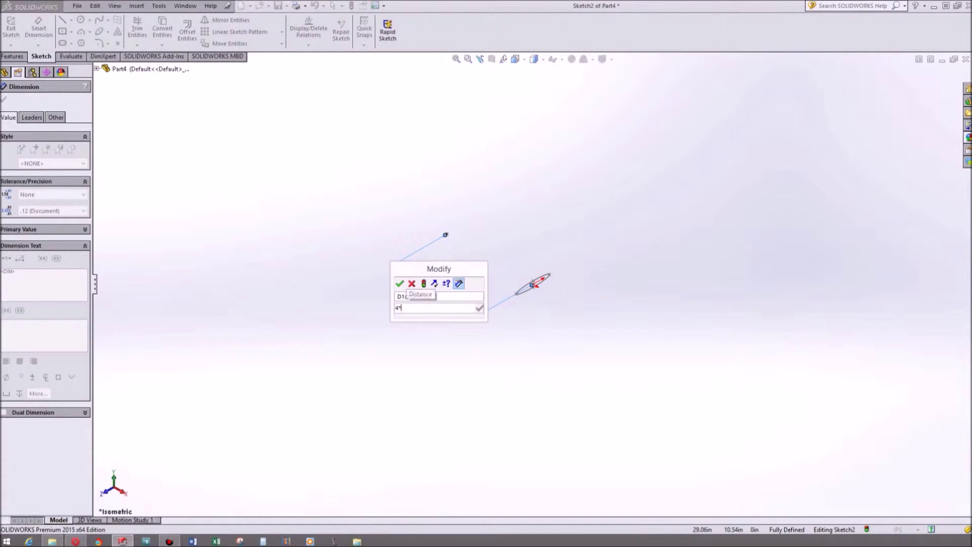
key("Return")
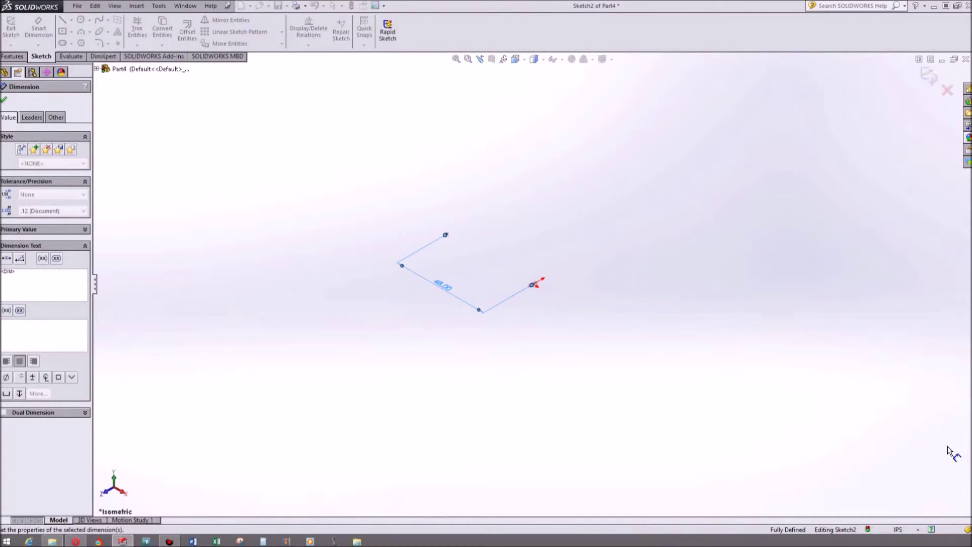
left_click(595, 276)
scroll(556, 276, "down", 6)
key("Escape")
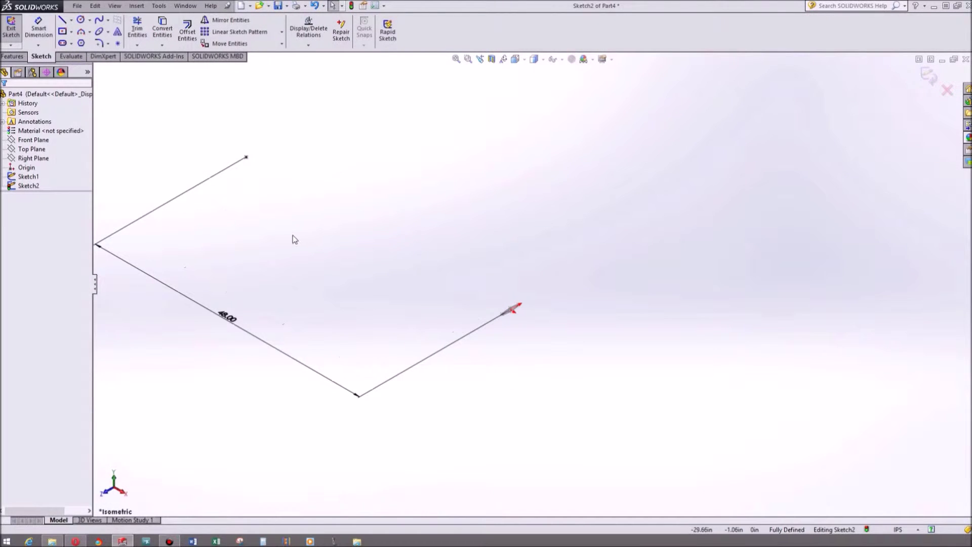
left_click(12, 29)
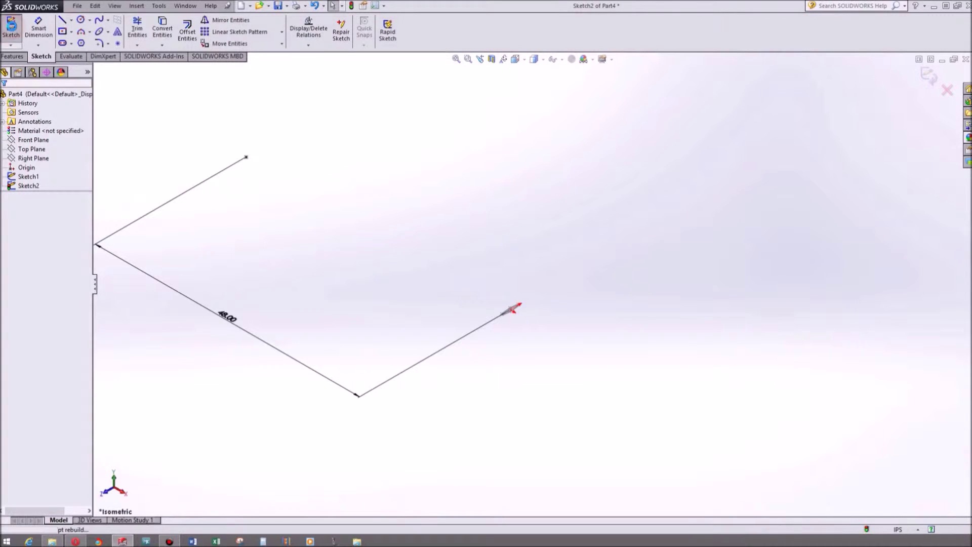
Step: Start a new sketch on the Top Plane
left_click(10, 46)
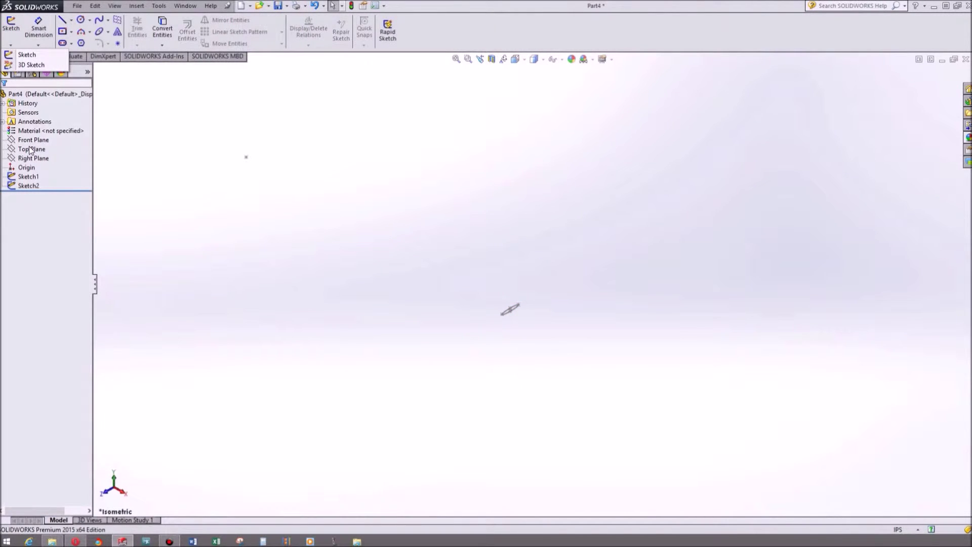
left_click(27, 54)
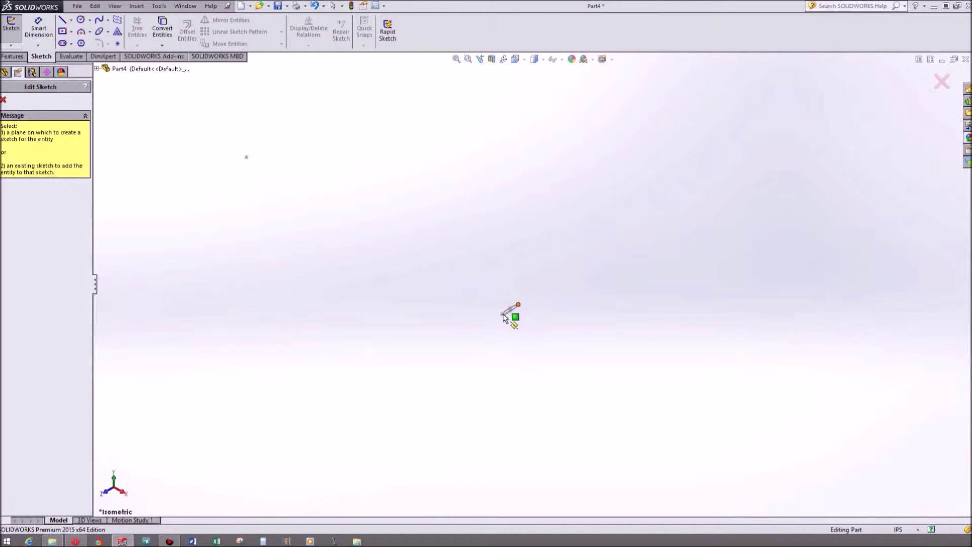
left_click(96, 69)
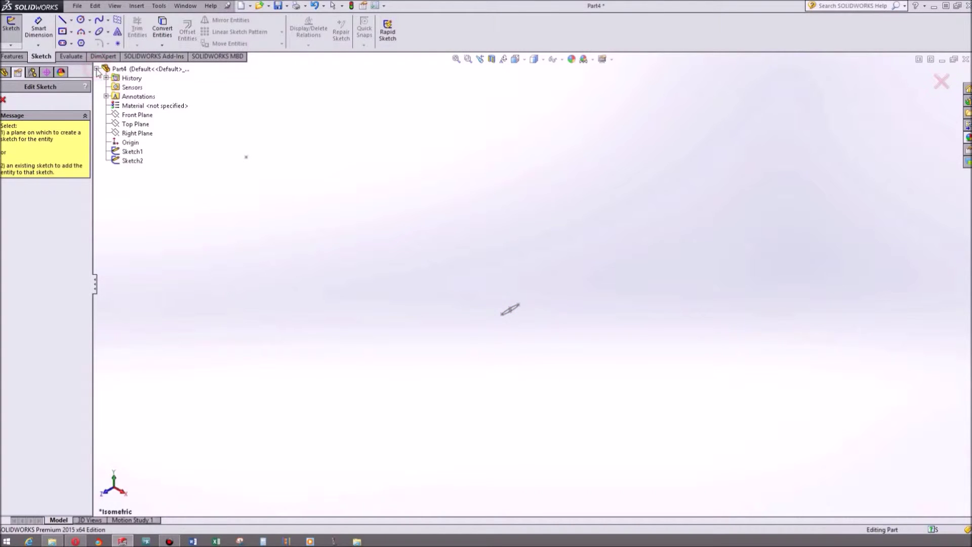
left_click(137, 124)
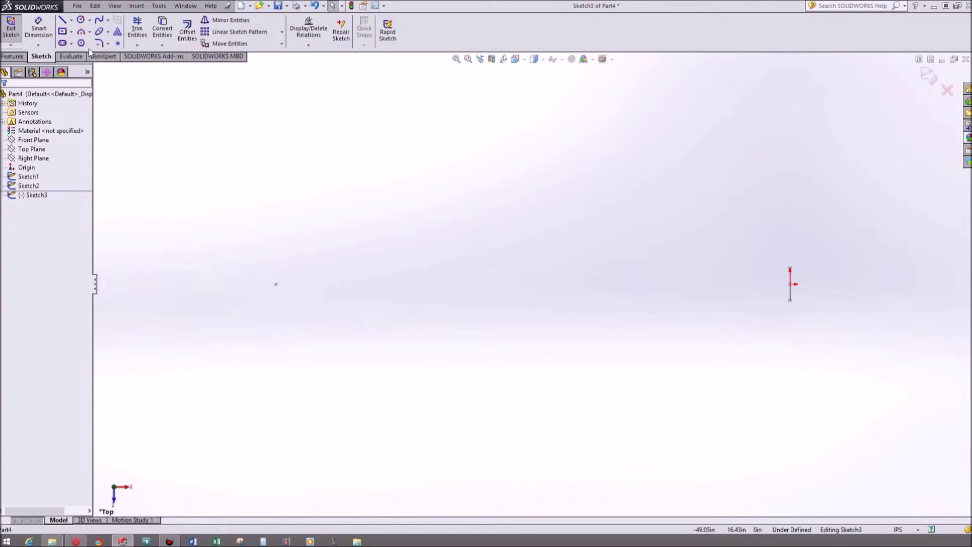
Step: Draw a four-point spline from the ellipse's Y -1.50 in end through about (-16.67, -2.90) and (-34.19, -3.18) in to the sketch point 48 in away
left_click(100, 20)
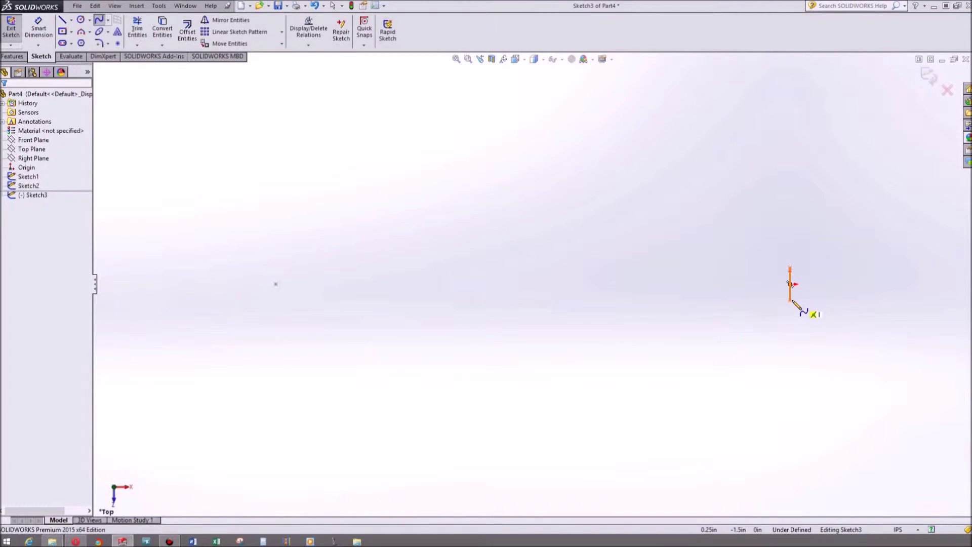
scroll(790, 301, "down", 1)
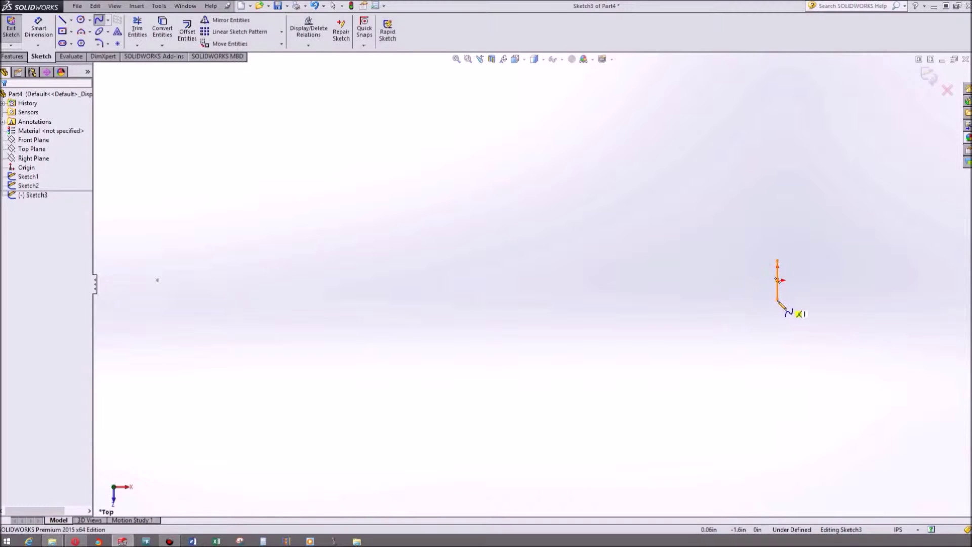
left_click(777, 300)
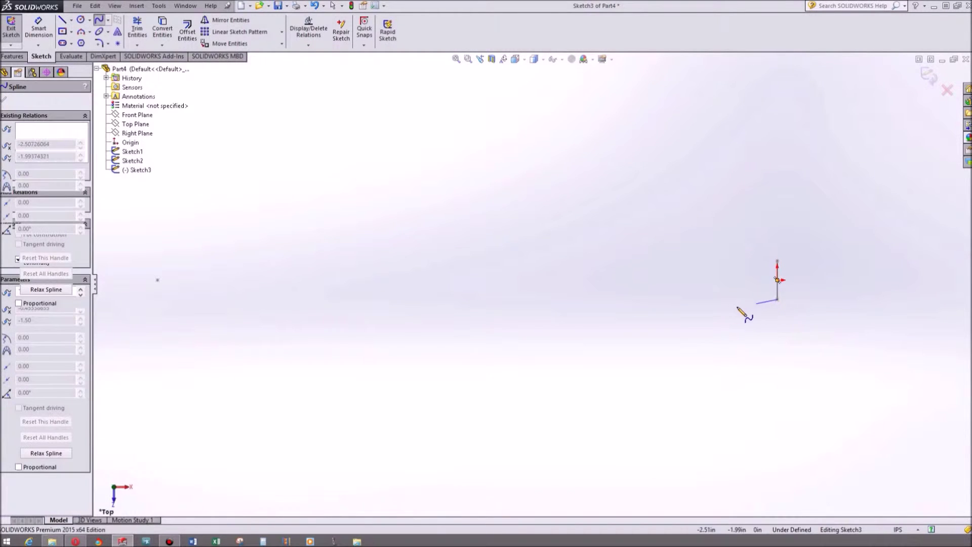
left_click(561, 317)
left_click(336, 321)
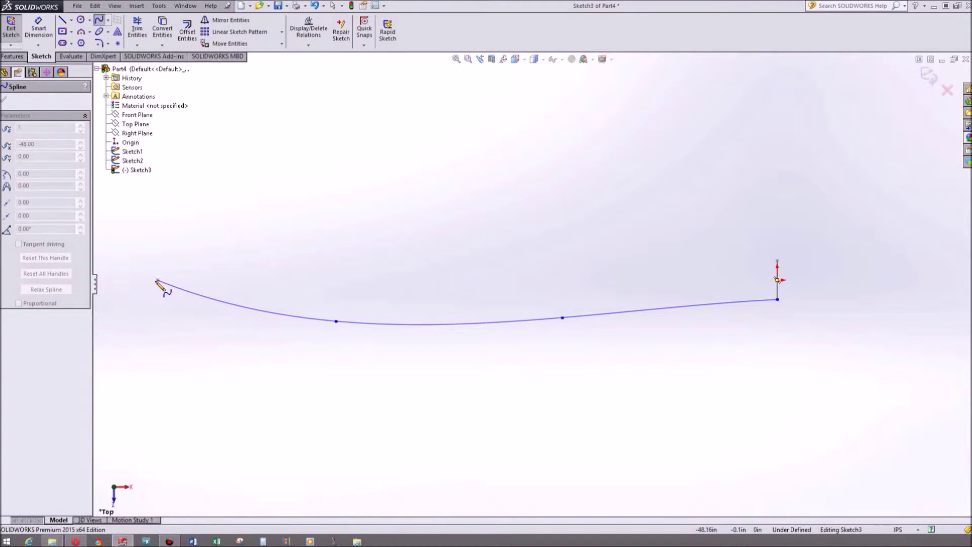
left_click(157, 280)
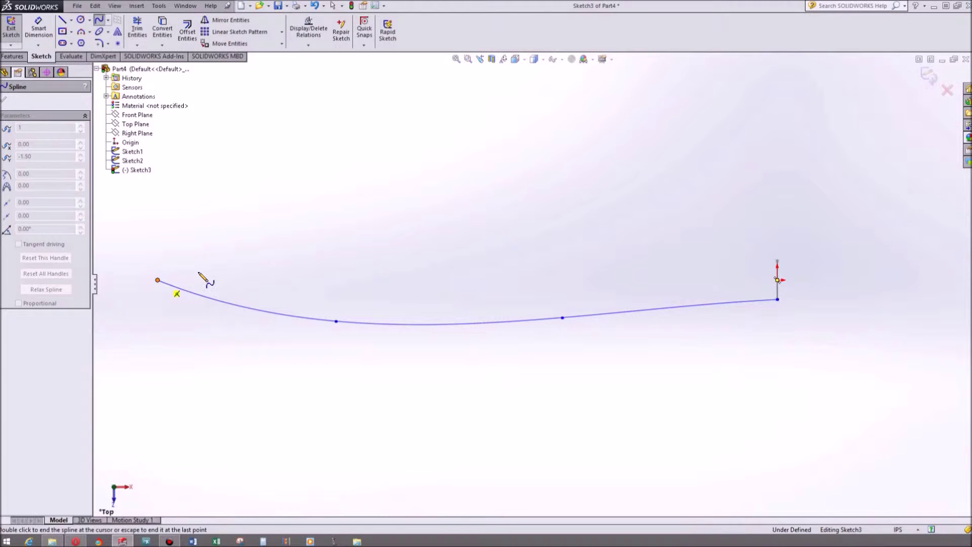
key("Escape")
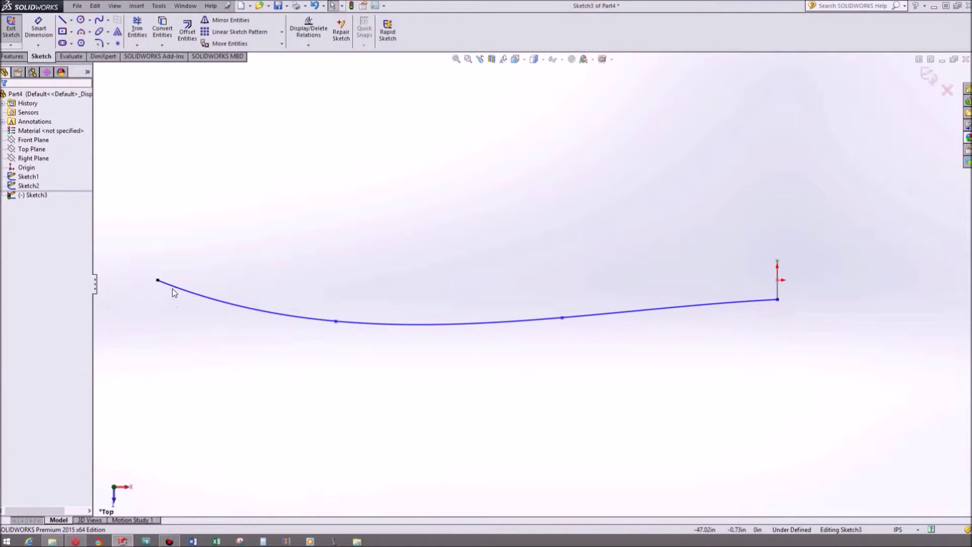
Step: Move the spline's interior point nearest the 48 in point to about X -41.85 in, Y -2.63 in
left_click(335, 321)
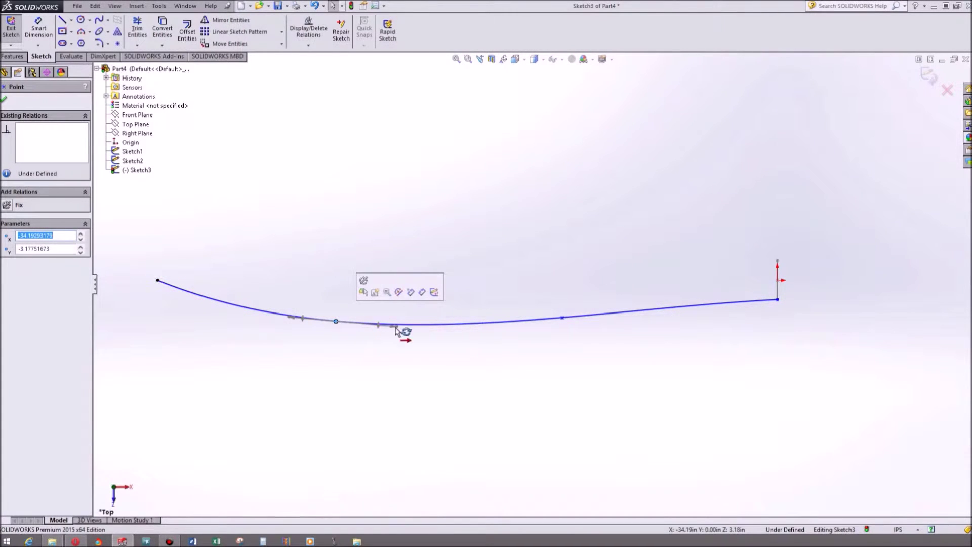
mouse_move(397, 330)
left_mouse_down()
mouse_move(386, 354)
mouse_move(393, 306)
mouse_move(395, 328)
left_mouse_up()
left_click(338, 321)
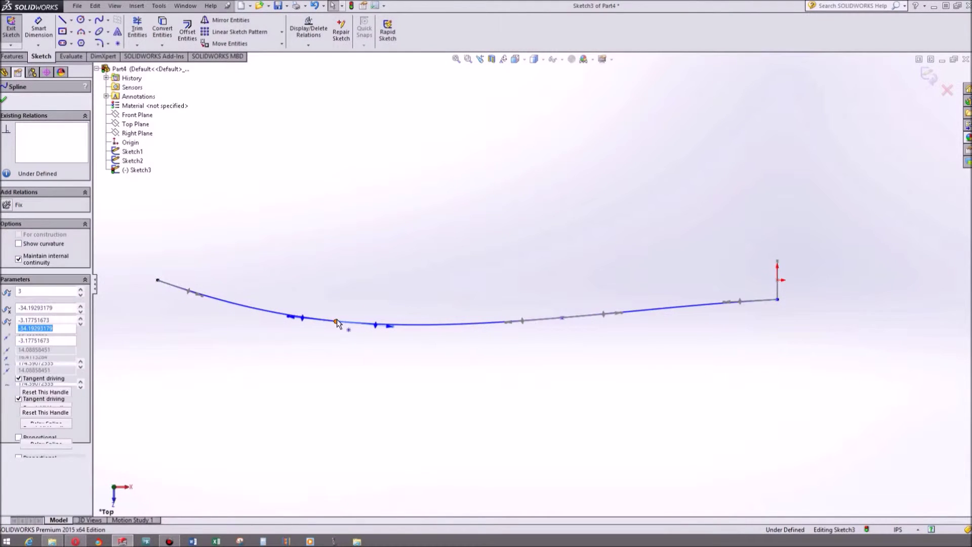
left_click_drag(337, 323, 237, 314)
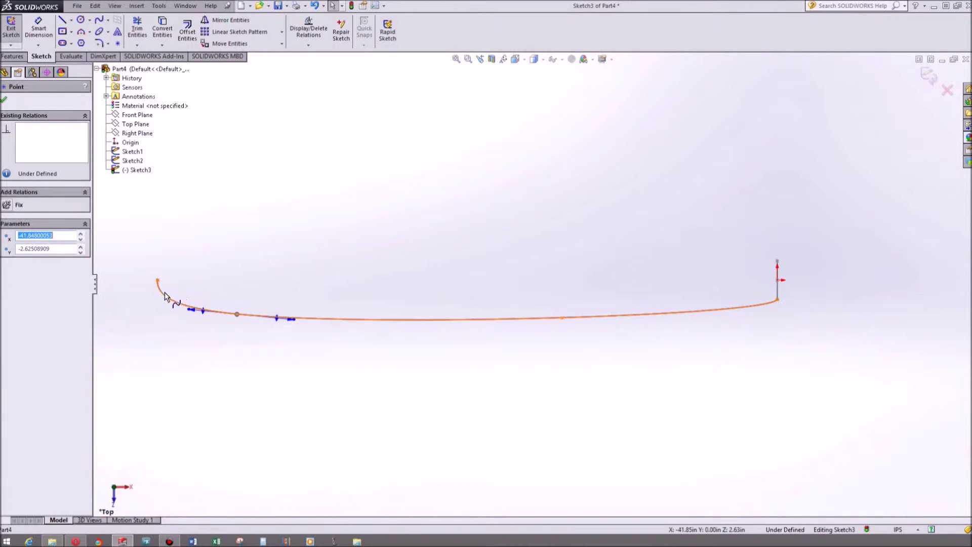
left_click(158, 281)
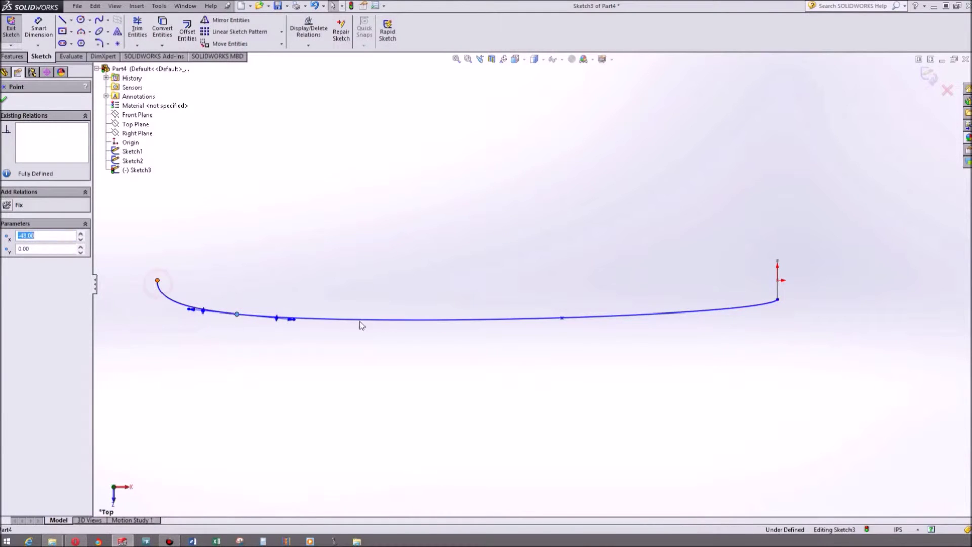
Step: Slightly tilt the tangent handles at both interior points of the spline to refine its curvature
left_click(561, 318)
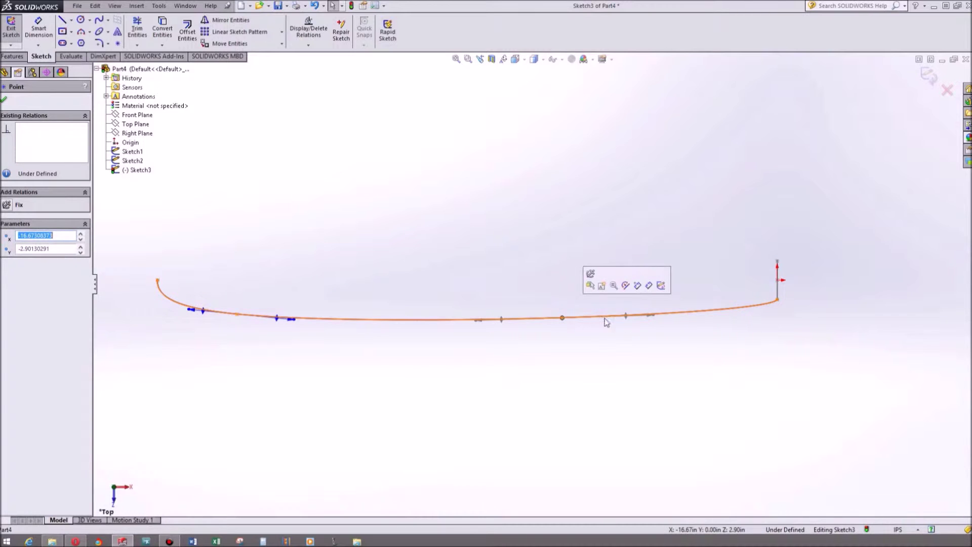
left_click_drag(652, 315, 651, 317)
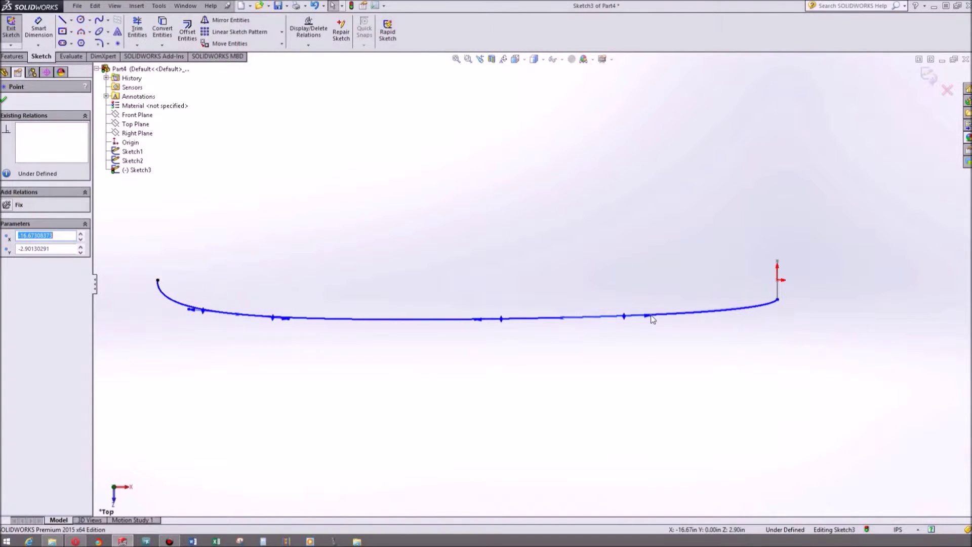
left_click(652, 318)
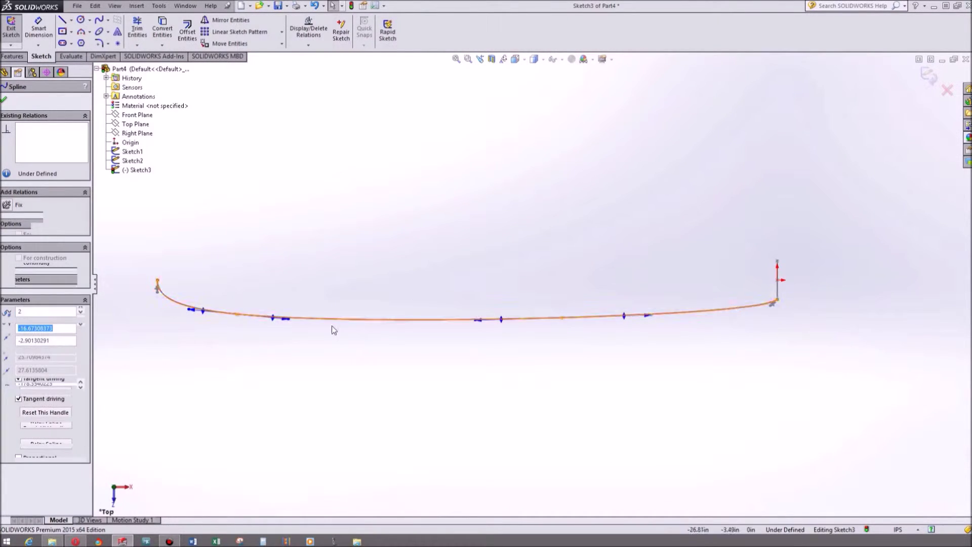
left_click(288, 319)
left_click_drag(289, 322, 291, 325)
left_click(343, 279)
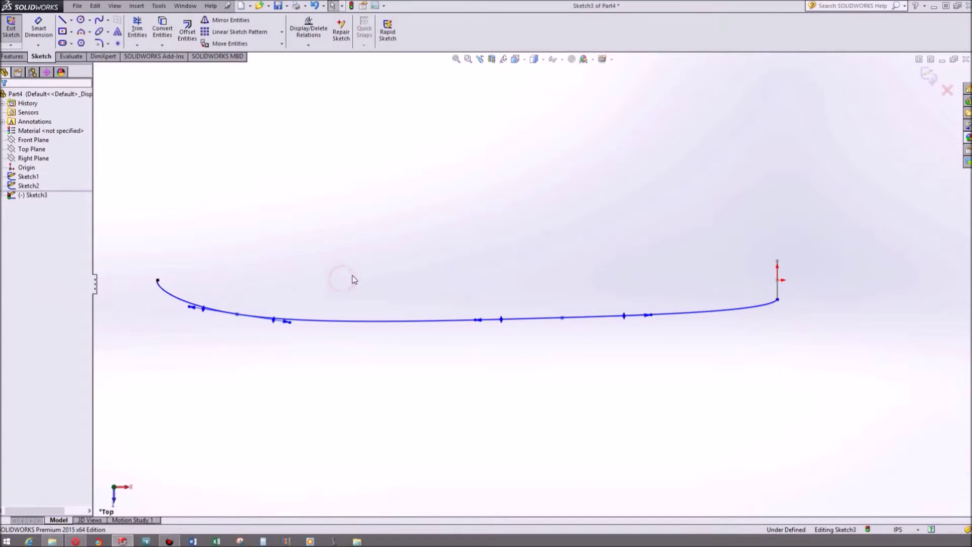
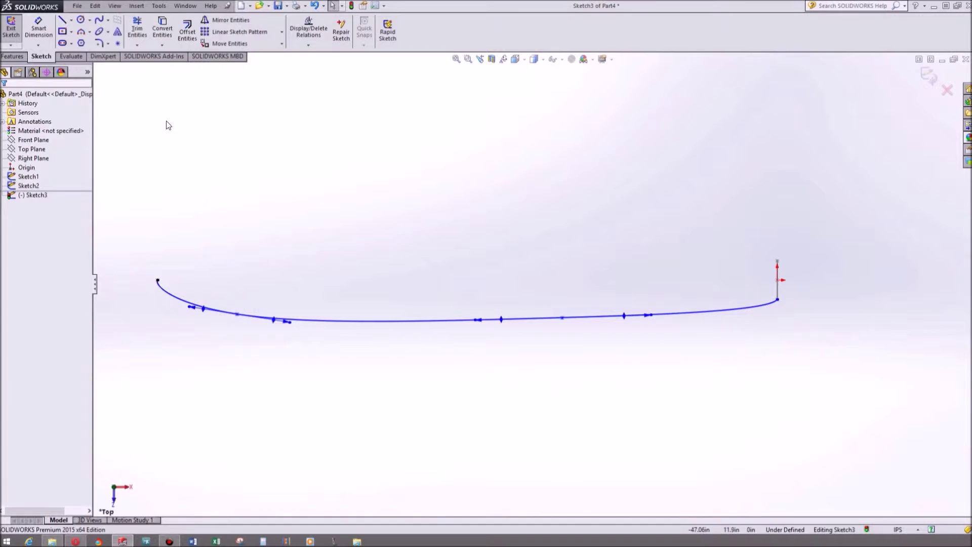
Step: Finish the first spline sketch and start another sketch on the Top Plane
left_click(11, 29)
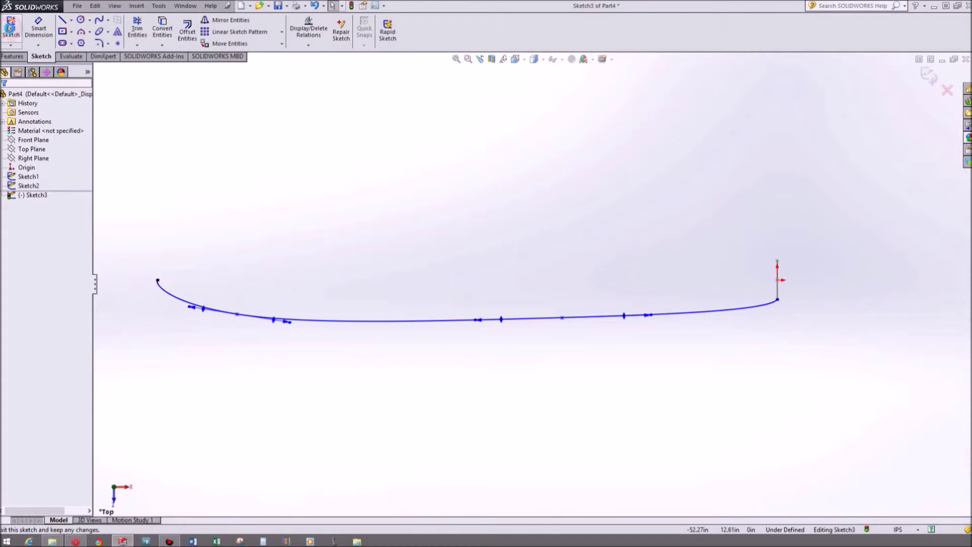
left_click(9, 30)
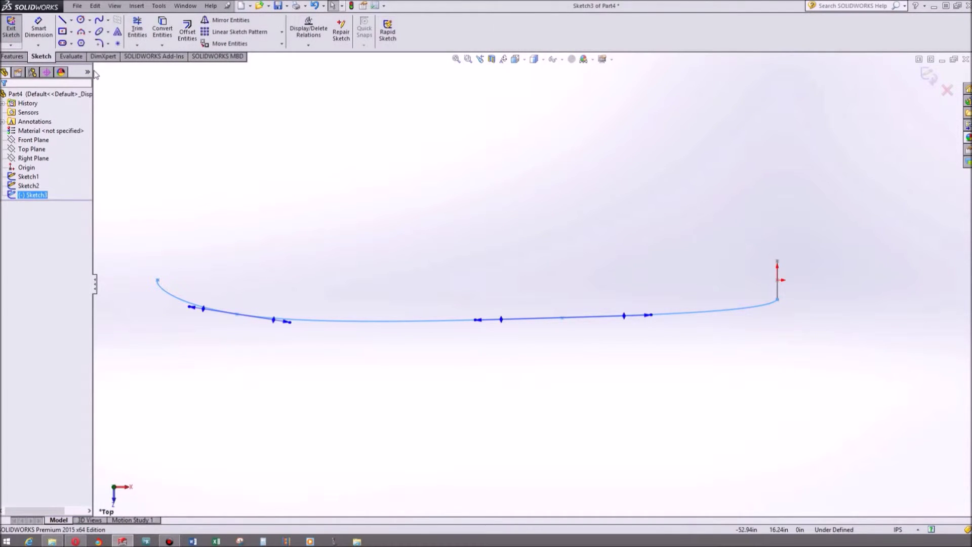
left_click(10, 30)
left_click(212, 143)
left_click(32, 150)
left_click(10, 30)
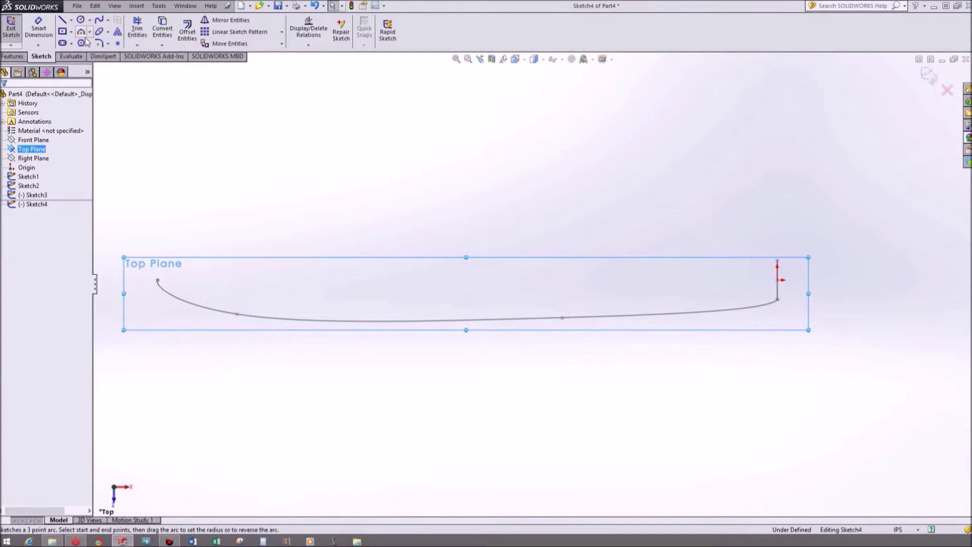
Step: Draw a four-point spline from the far sketch point, through one point near the tip and one nearer the ellipse, to the ellipse's opposite end
left_click(98, 20)
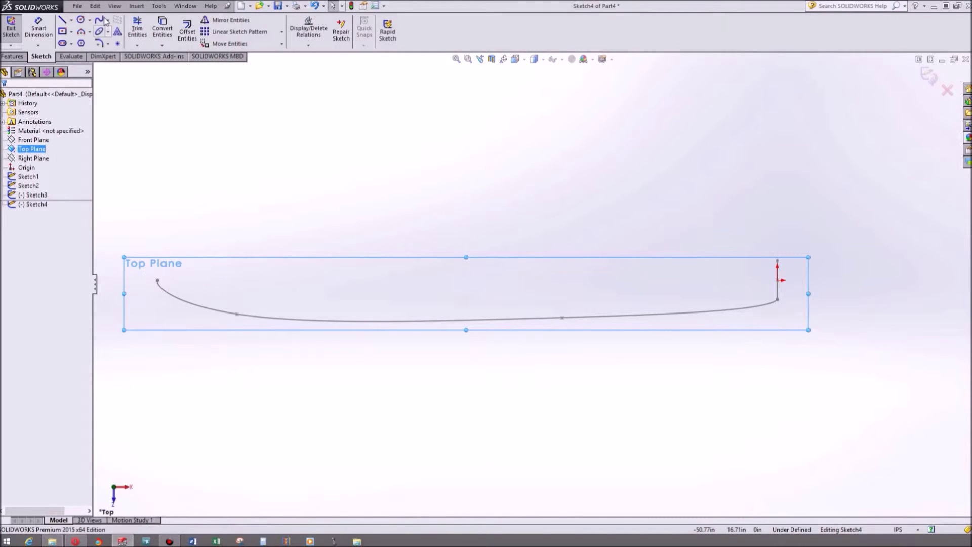
left_click(158, 280)
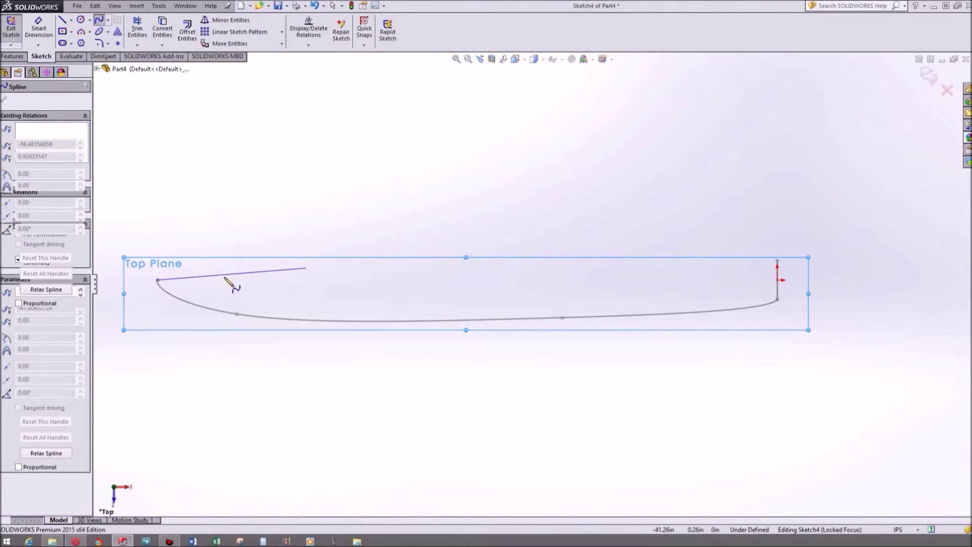
left_click(185, 269)
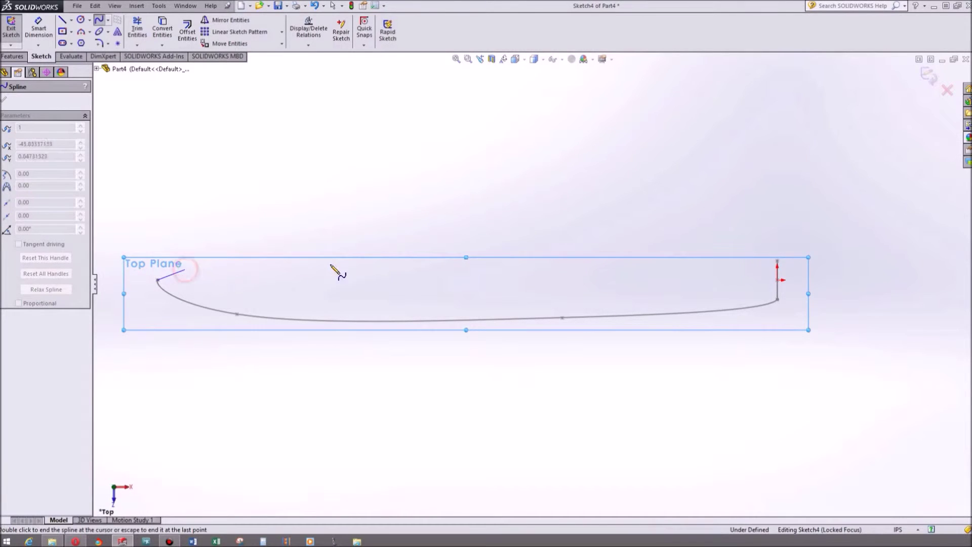
left_click(564, 254)
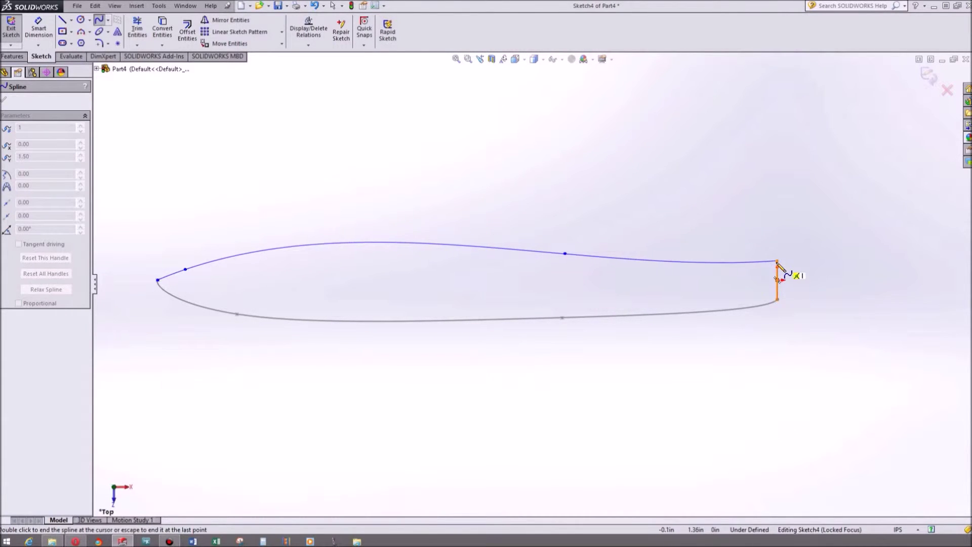
left_click(777, 261)
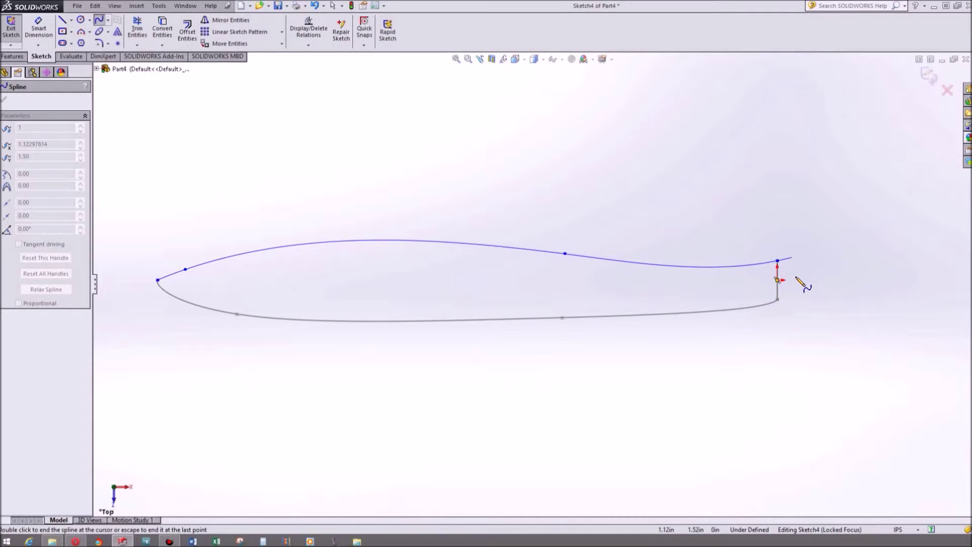
key("Escape")
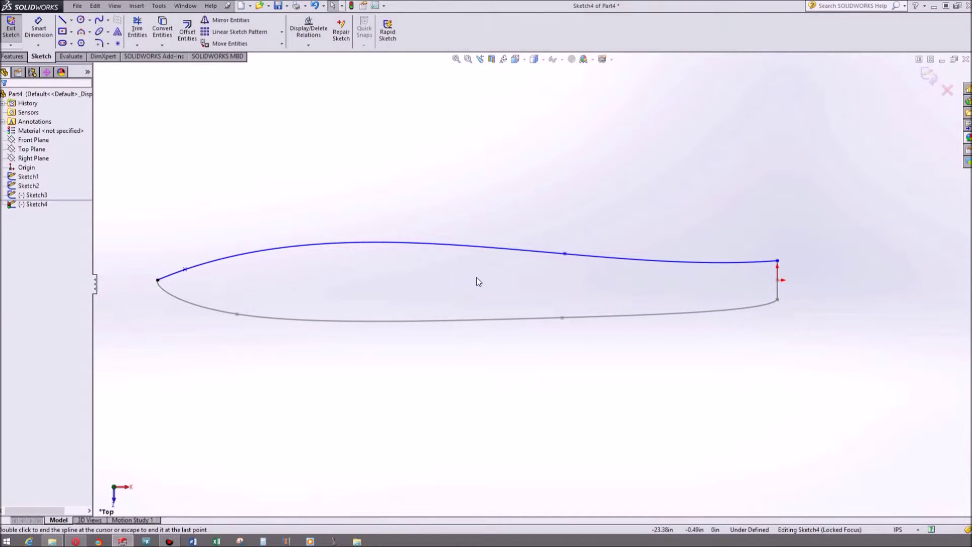
Step: Flatten the second spline near the ellipse by adjusting the tangent handle at its nearest interior point, and finish the sketch
left_click(556, 254)
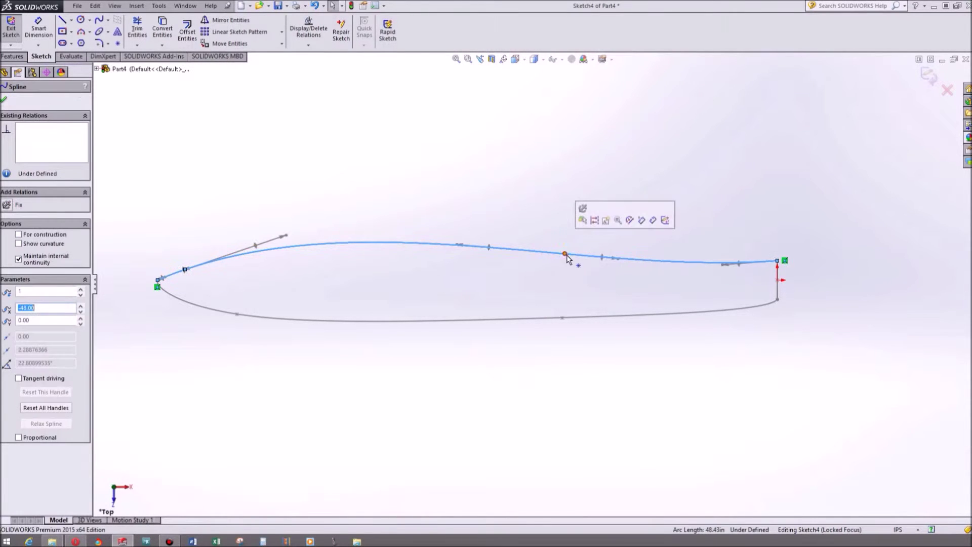
left_click(600, 257)
left_click_drag(602, 258, 603, 255)
left_click(299, 203)
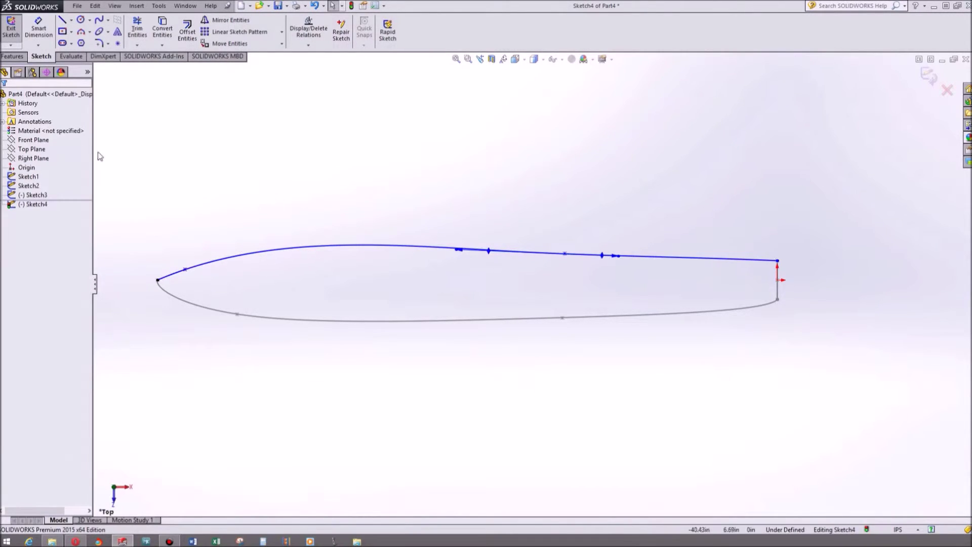
left_click(12, 29)
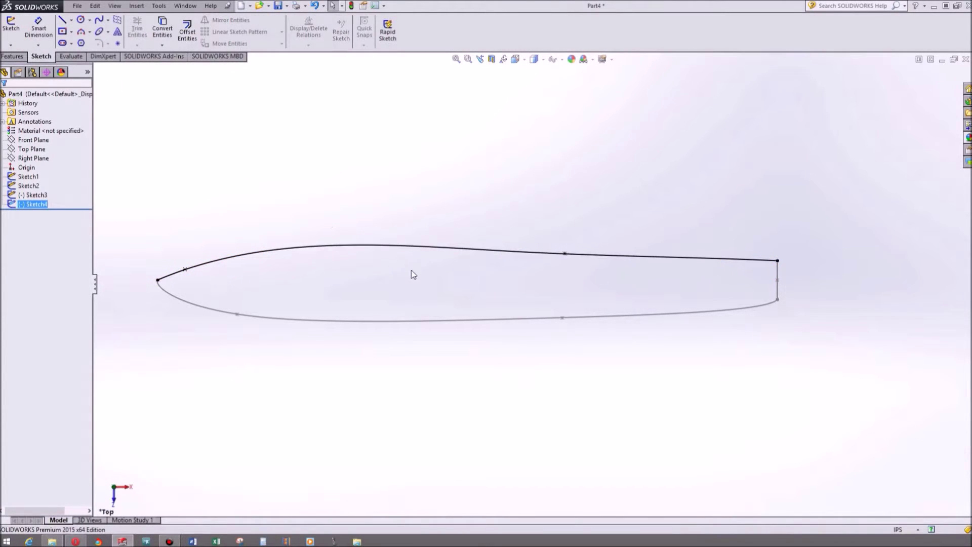
left_click(274, 171)
Step: Start a lofted boss using the ellipse sketch and the sketch point at the far tip as profiles
mouse_move(391, 234)
middle_mouse_down()
mouse_move(427, 151)
mouse_move(531, 147)
mouse_move(473, 191)
mouse_move(348, 182)
middle_mouse_up()
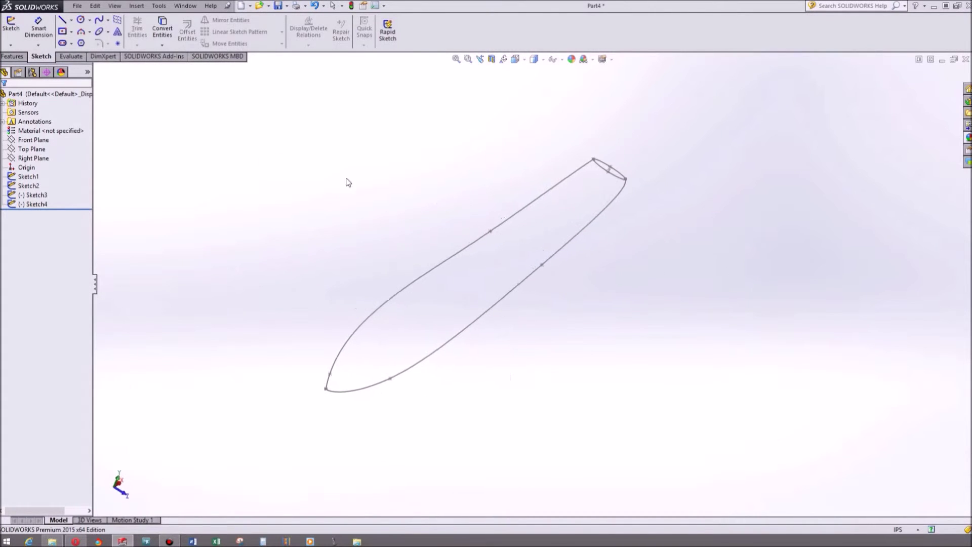
left_click(14, 56)
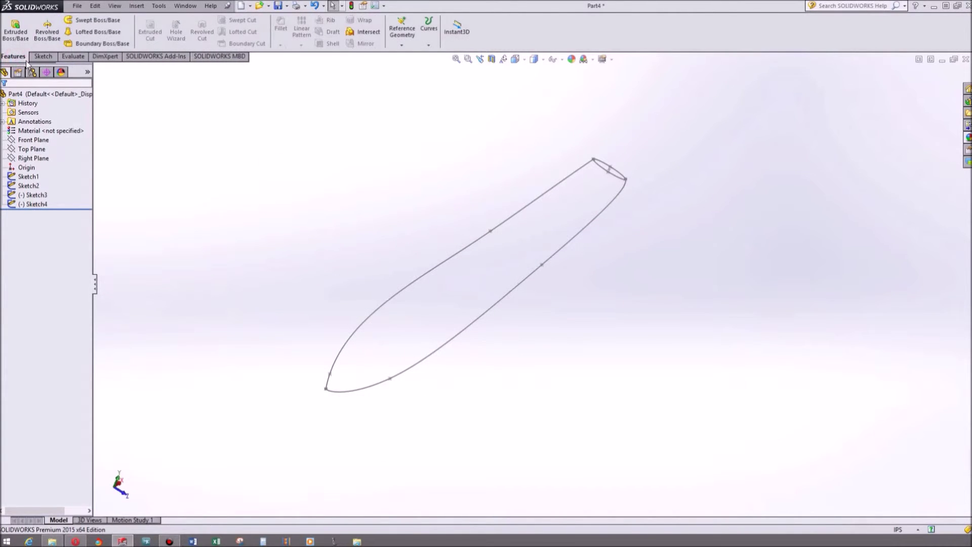
left_click(93, 31)
scroll(607, 190, "down", 5)
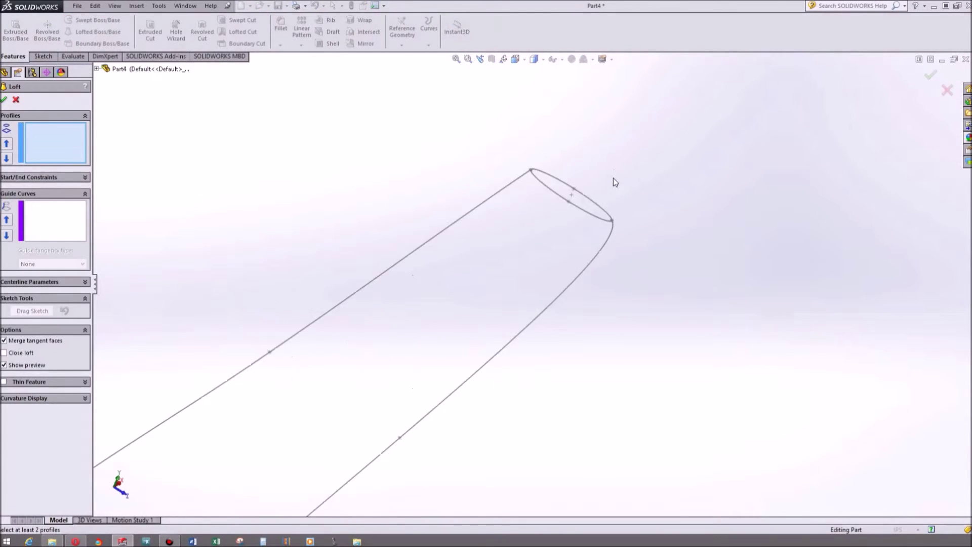
left_click(526, 244)
scroll(362, 244, "up", 5)
scroll(411, 302, "down", 5)
left_click(456, 266)
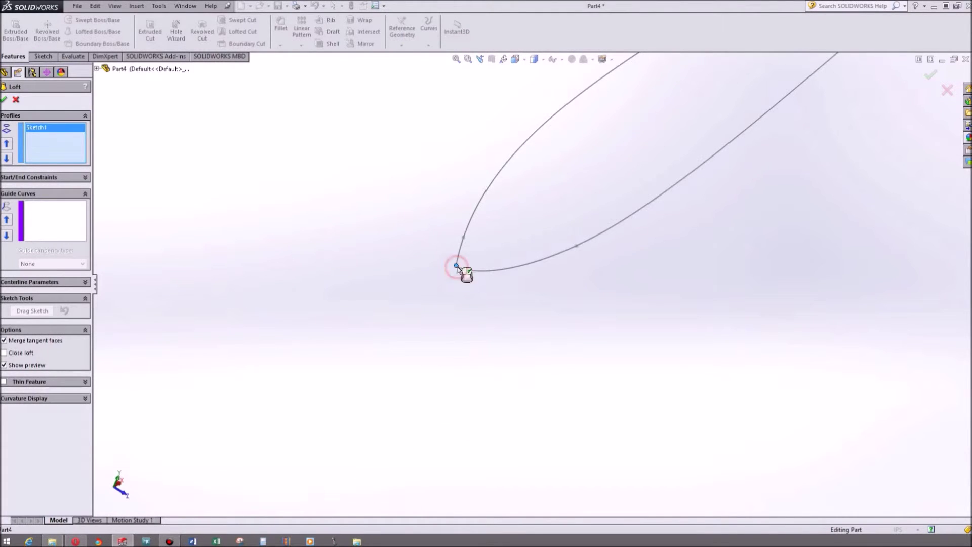
Step: Add the two Top Plane splines as the loft's guide curves and finish the lofted blade
left_click(64, 222)
left_click(498, 178)
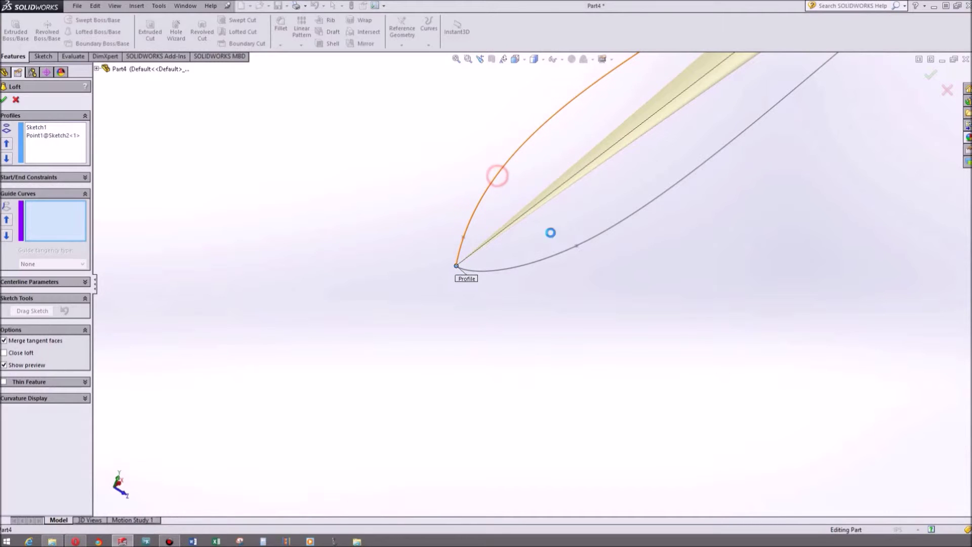
left_click(609, 230)
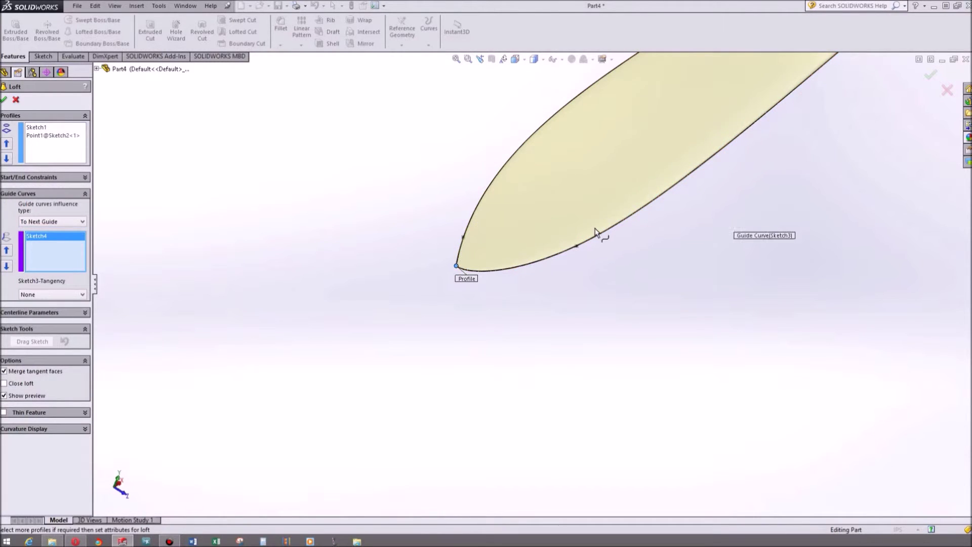
scroll(604, 225, "up", 5)
middle_click_drag(629, 260, 657, 275)
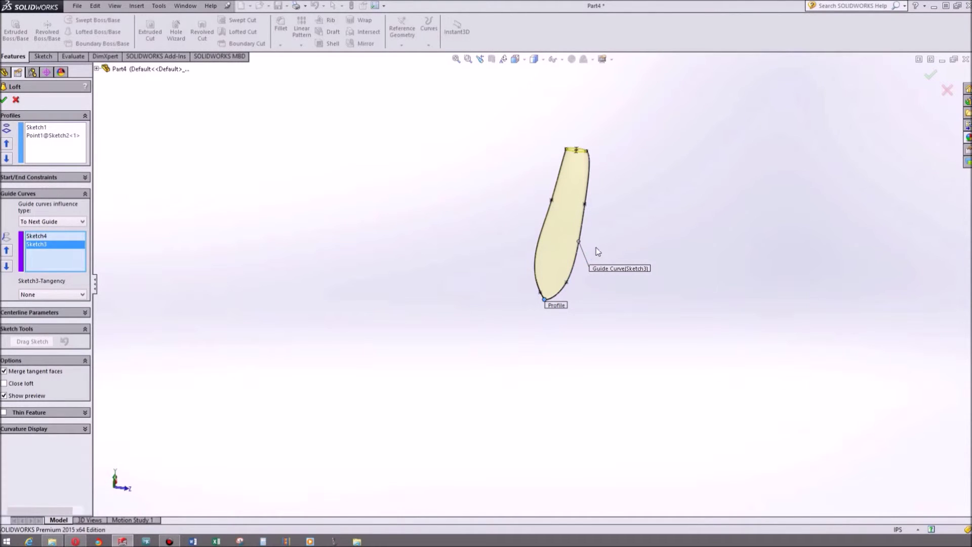
mouse_move(615, 229)
middle_mouse_down()
mouse_move(648, 156)
mouse_move(683, 187)
mouse_move(692, 275)
mouse_move(647, 221)
mouse_move(560, 260)
mouse_move(564, 305)
mouse_move(585, 258)
middle_mouse_up()
scroll(673, 108, "down", 5)
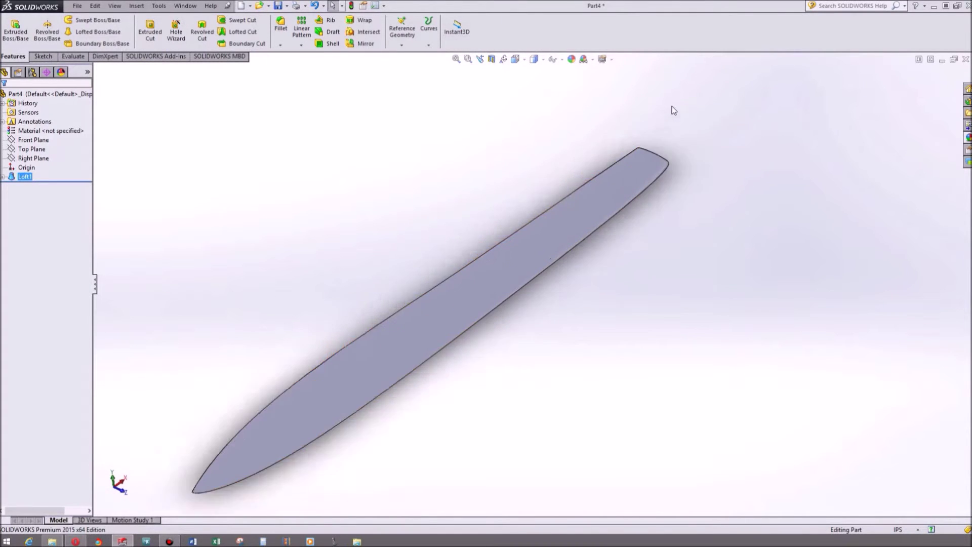
Step: Sketch a circle of about 1.77 in radius on the Top Plane, centred on the origin at the blade's root
left_click(26, 142)
left_click(27, 150)
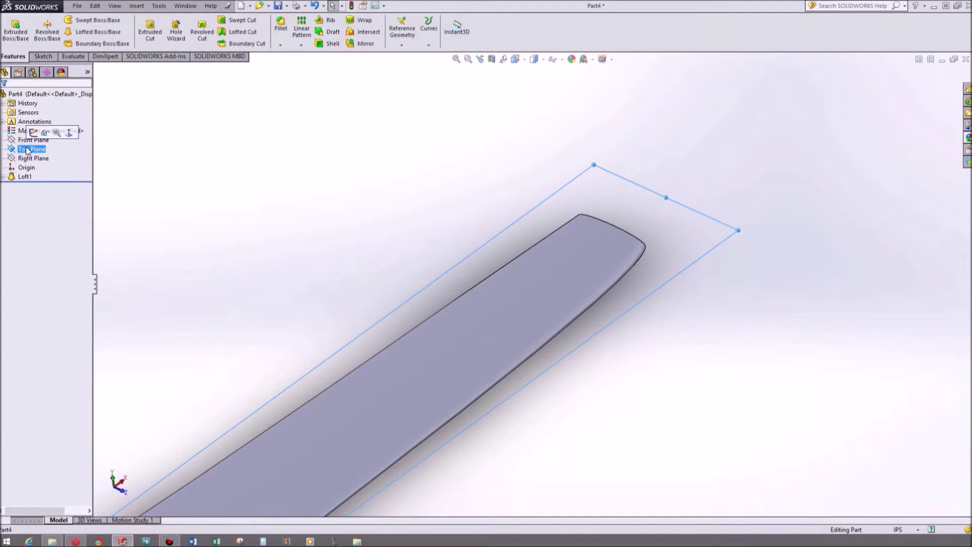
key("ctrl+8")
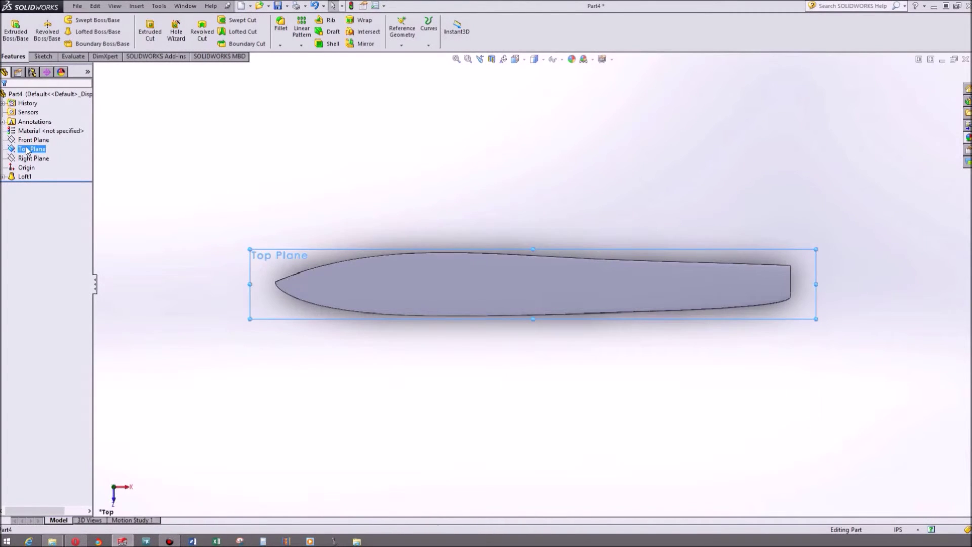
left_click(43, 56)
left_click(81, 23)
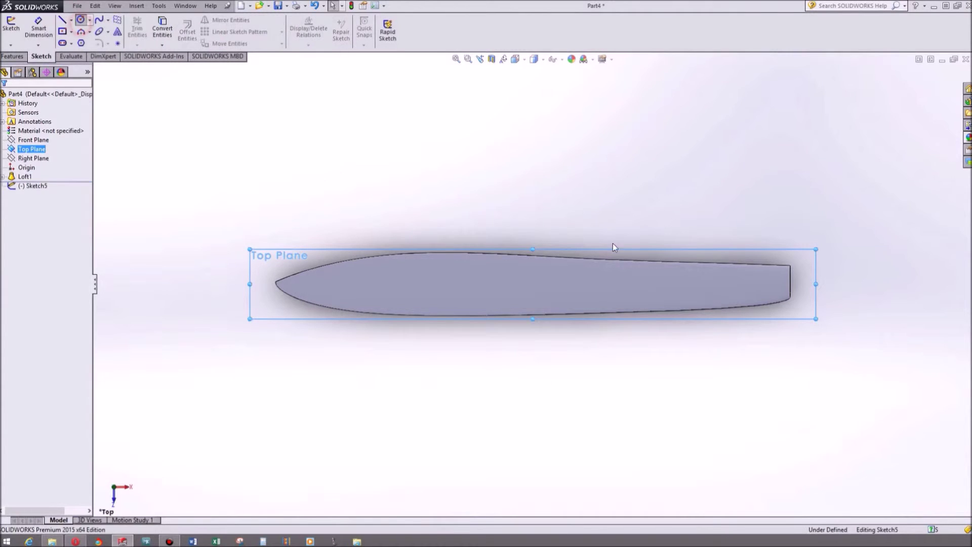
left_click(790, 282)
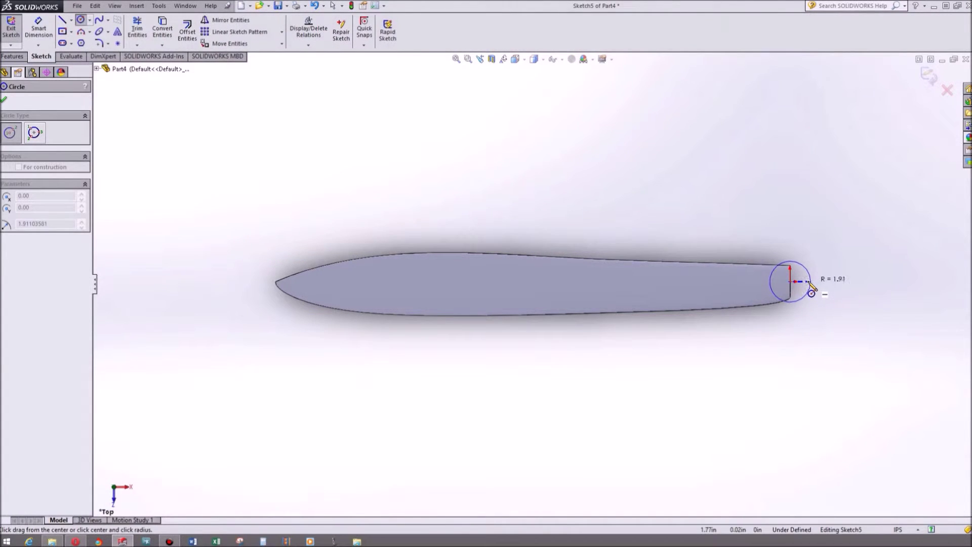
left_click(809, 283)
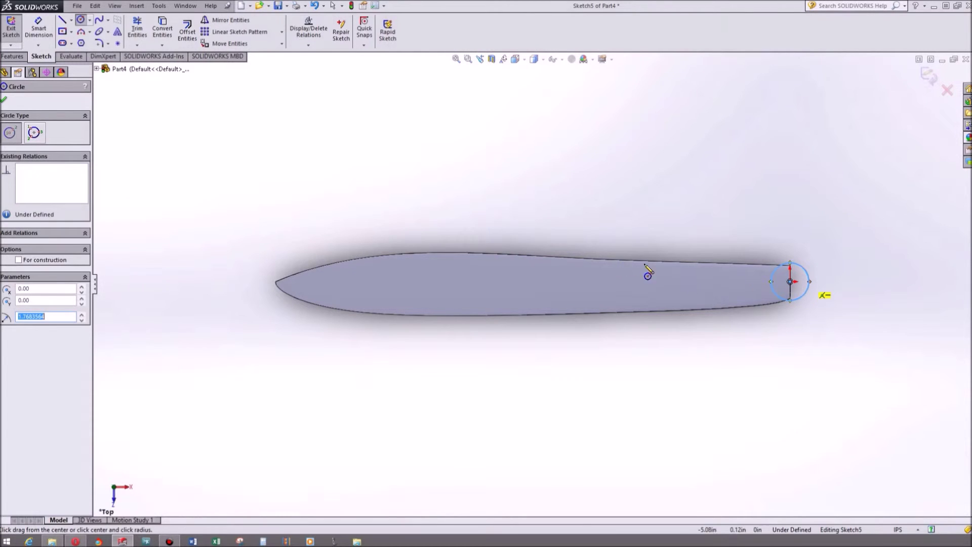
left_click(4, 101)
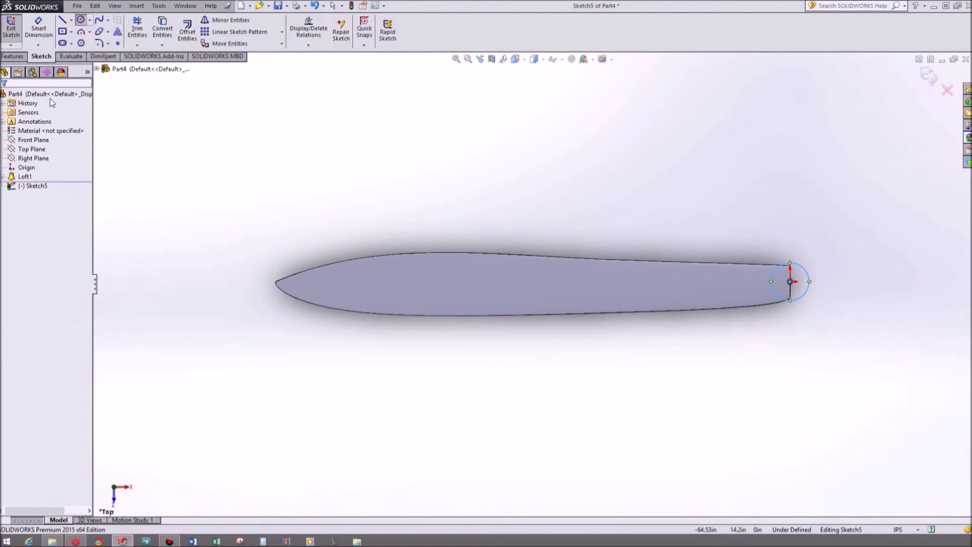
Step: Dimension the circle's diameter as 3.5 in
left_click(811, 283)
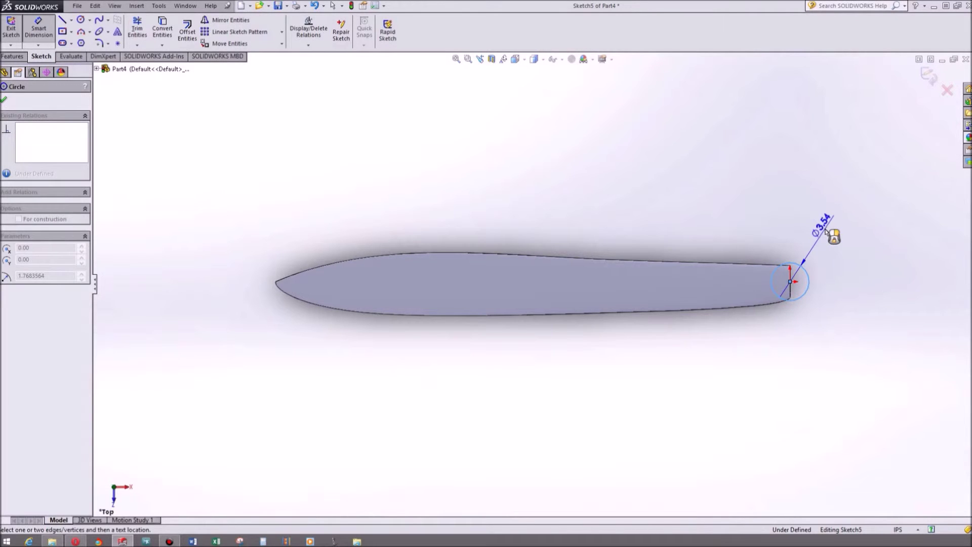
left_click(827, 231)
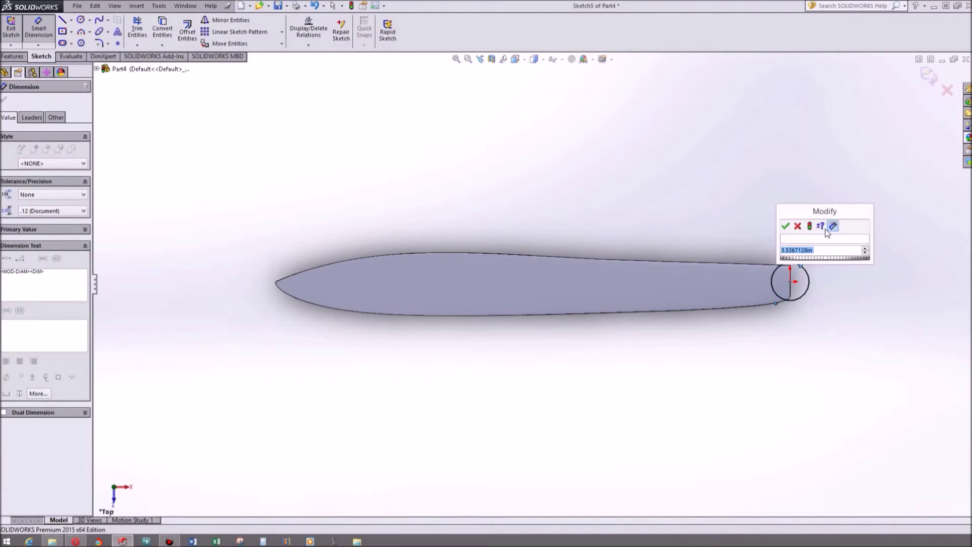
type("3.5")
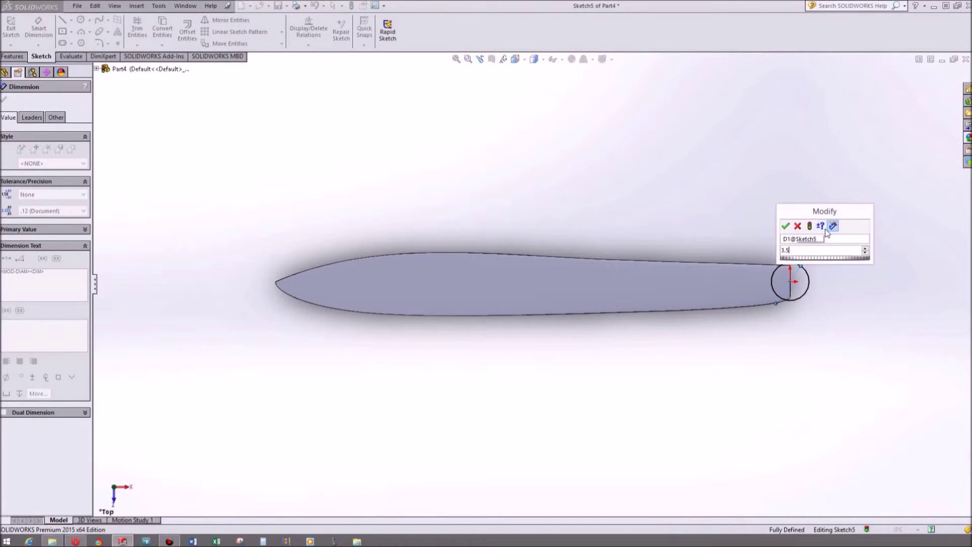
key("Return")
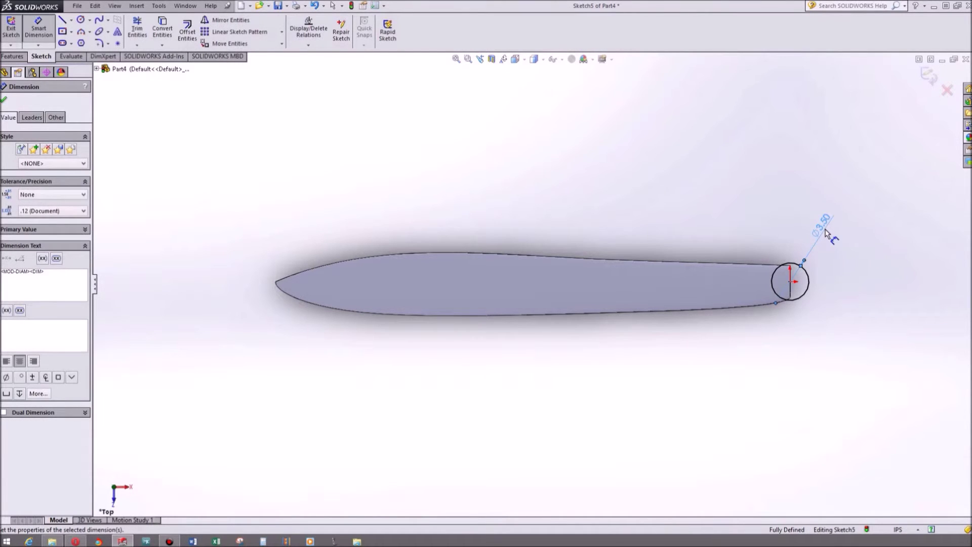
left_click(4, 98)
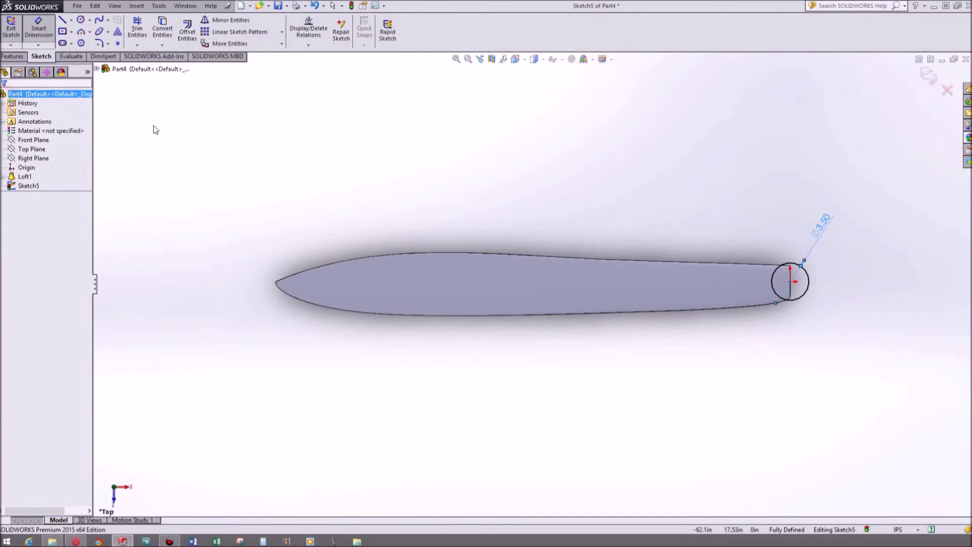
Step: Extrude the circle into a hub 1 in thick, using the Mid Plane end condition
left_click(12, 56)
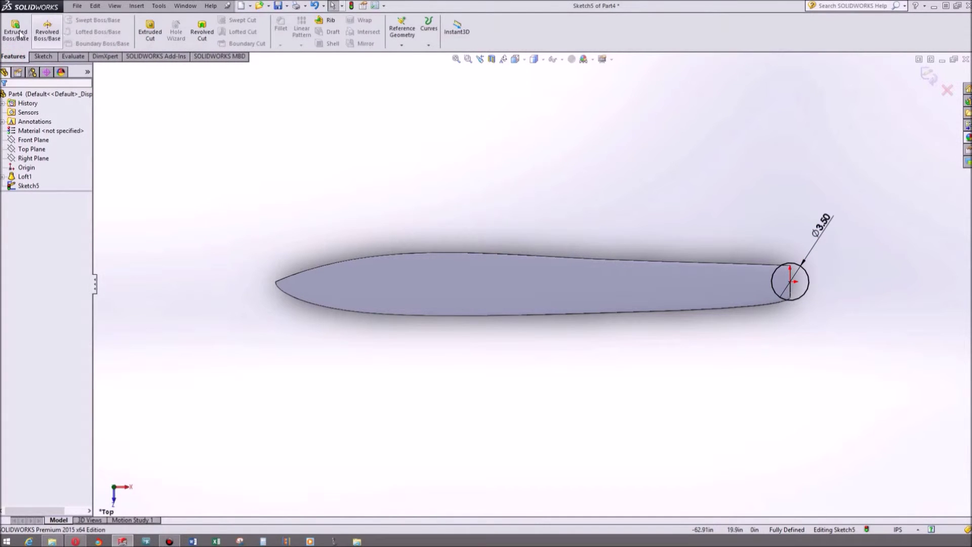
left_click(16, 31)
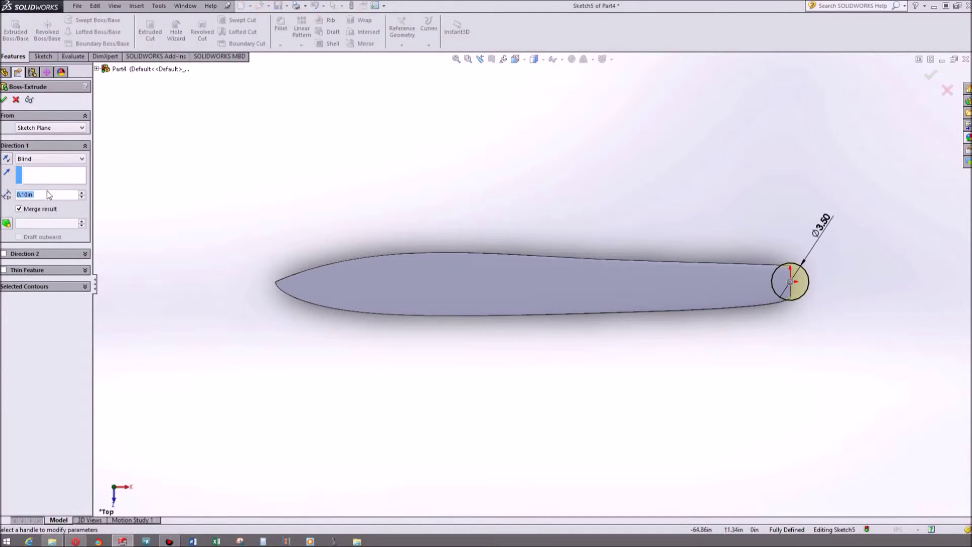
type("1")
key("Return")
middle_click_drag(631, 319, 487, 168)
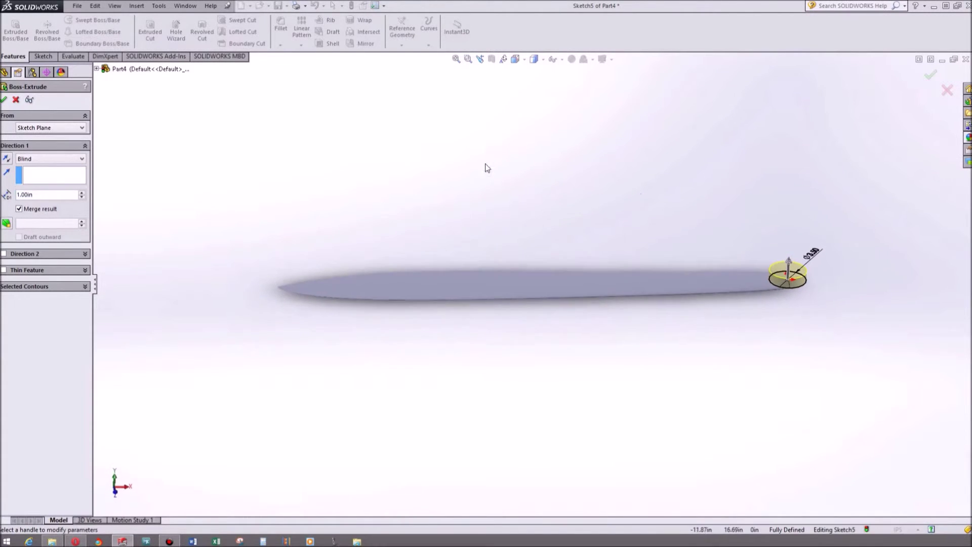
left_click(84, 160)
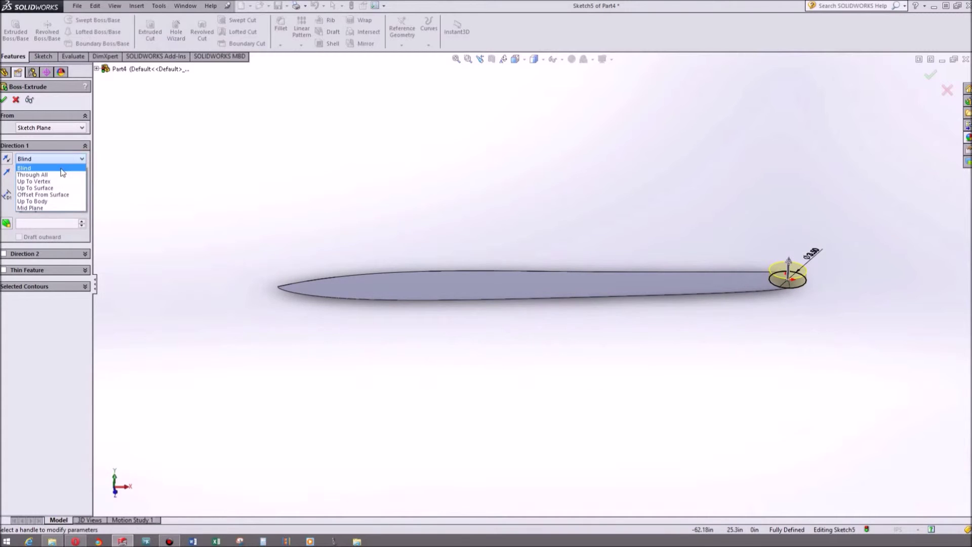
left_click(43, 208)
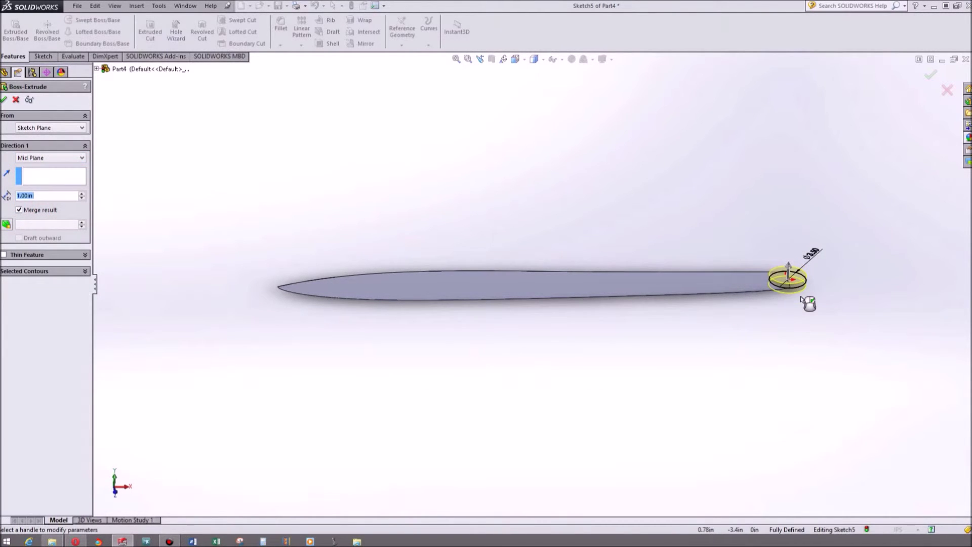
scroll(793, 299, "down", 2)
mouse_move(754, 291)
middle_mouse_down()
mouse_move(742, 247)
mouse_move(748, 223)
mouse_move(768, 309)
middle_mouse_up()
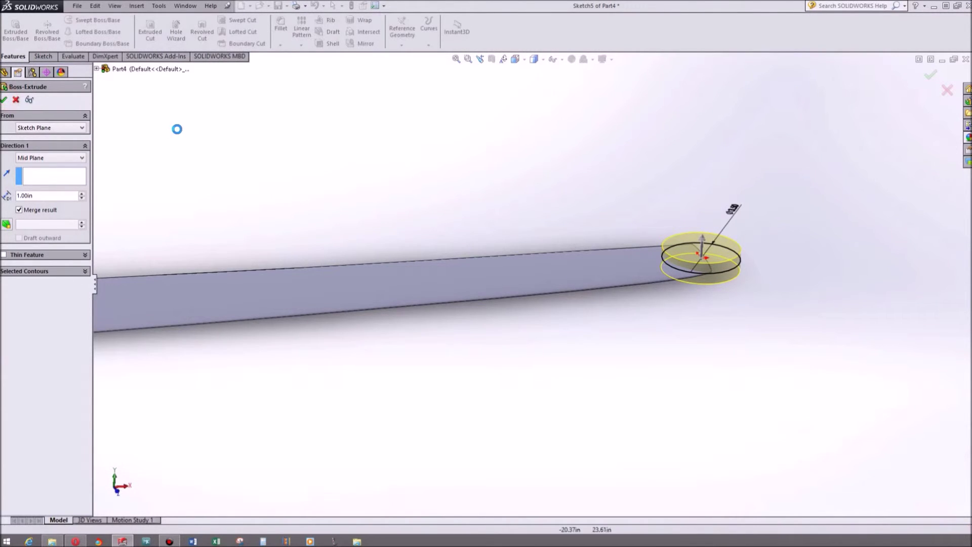
key("Return")
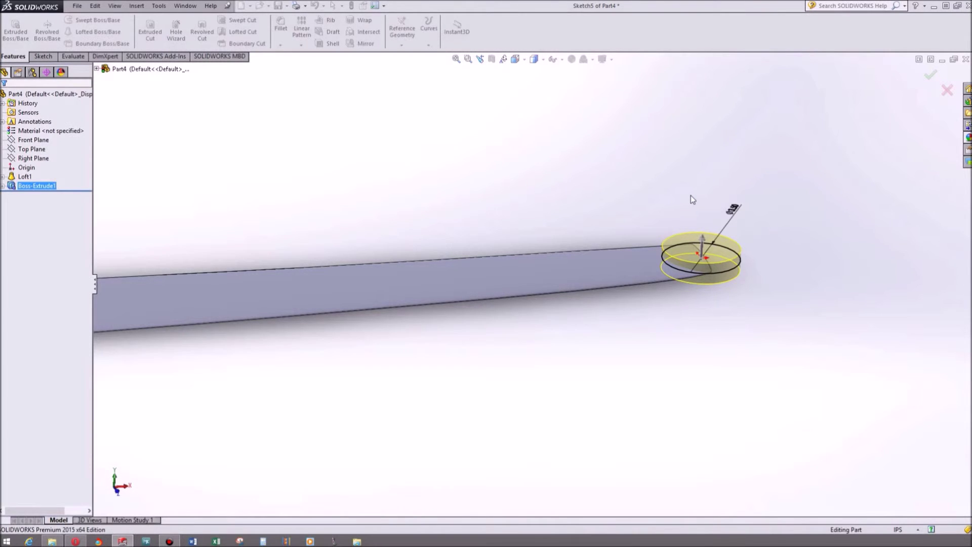
Step: Mirror the lofted blade about the Right Plane to form the opposite blade
middle_click_drag(690, 207, 678, 228)
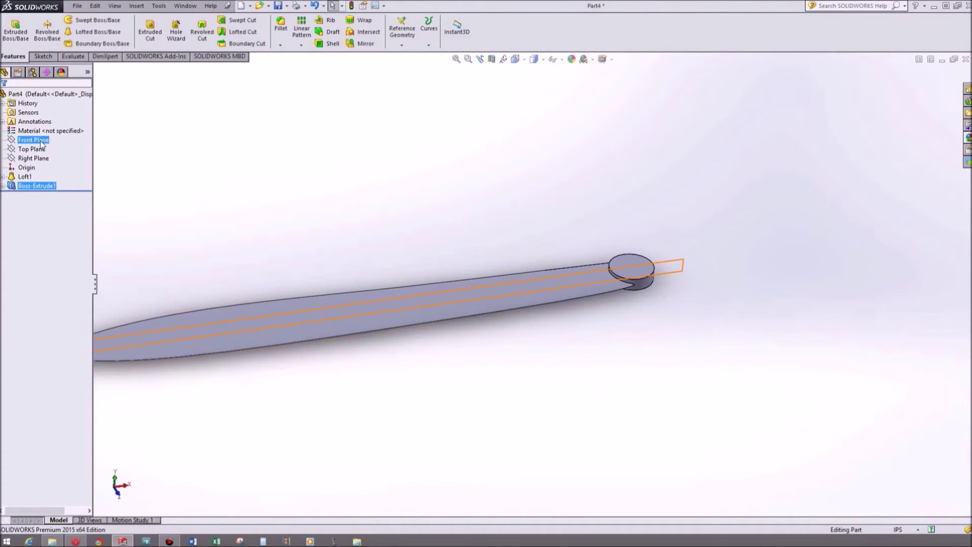
left_click(34, 158)
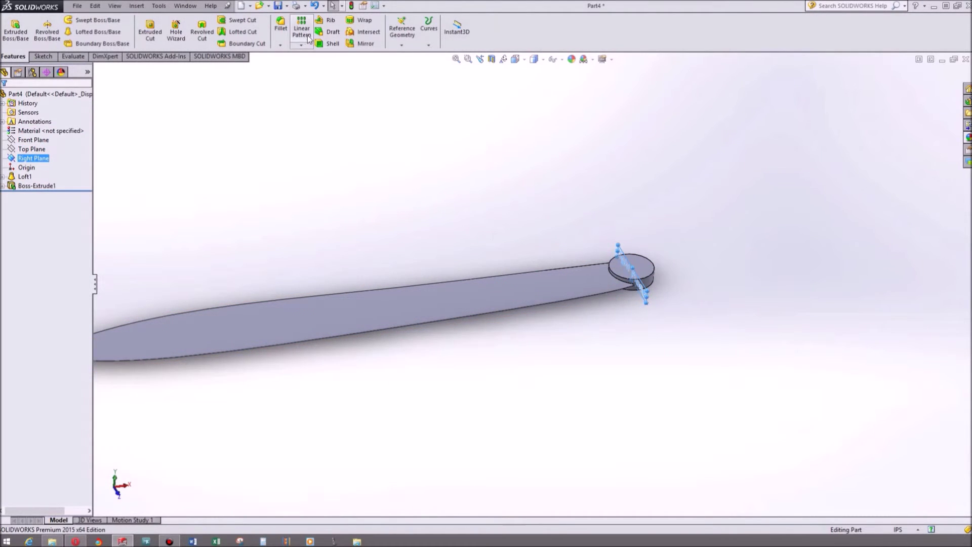
left_click(367, 44)
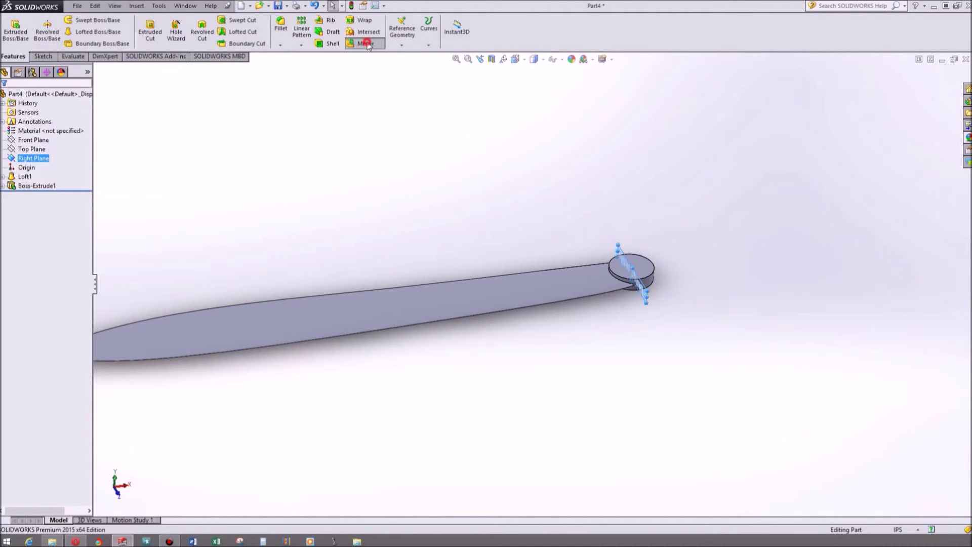
left_click(413, 311)
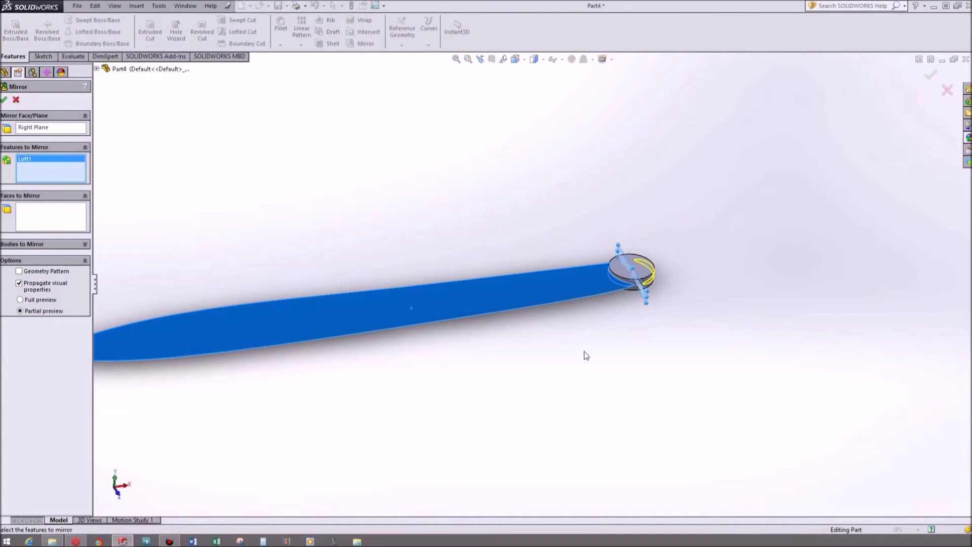
scroll(740, 238, "up", 5)
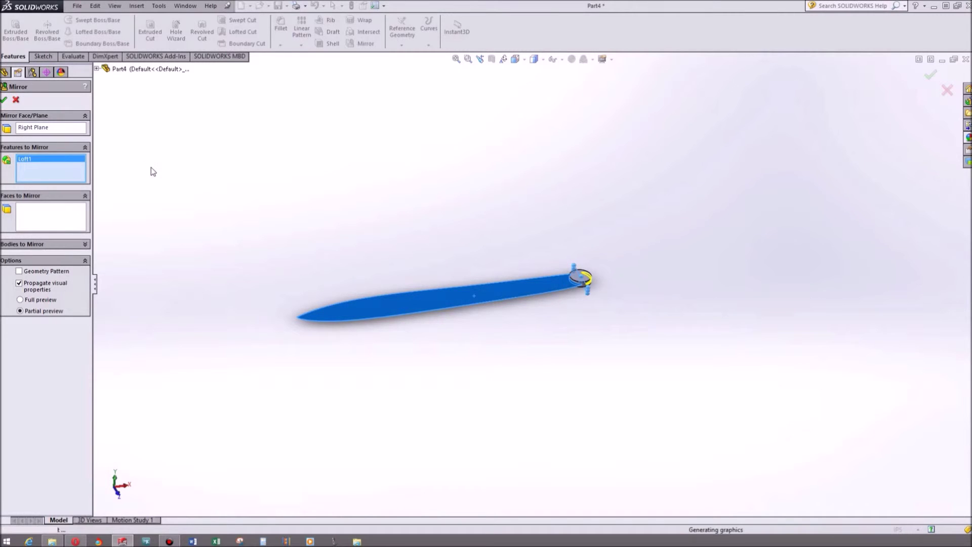
scroll(555, 258, "down", 3)
middle_click_drag(558, 251, 582, 300)
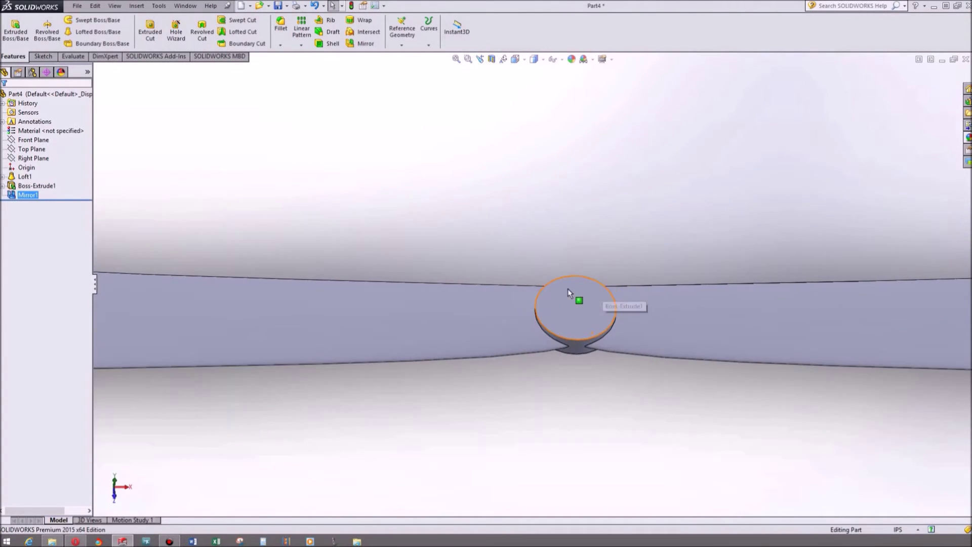
scroll(568, 313, "up", 5)
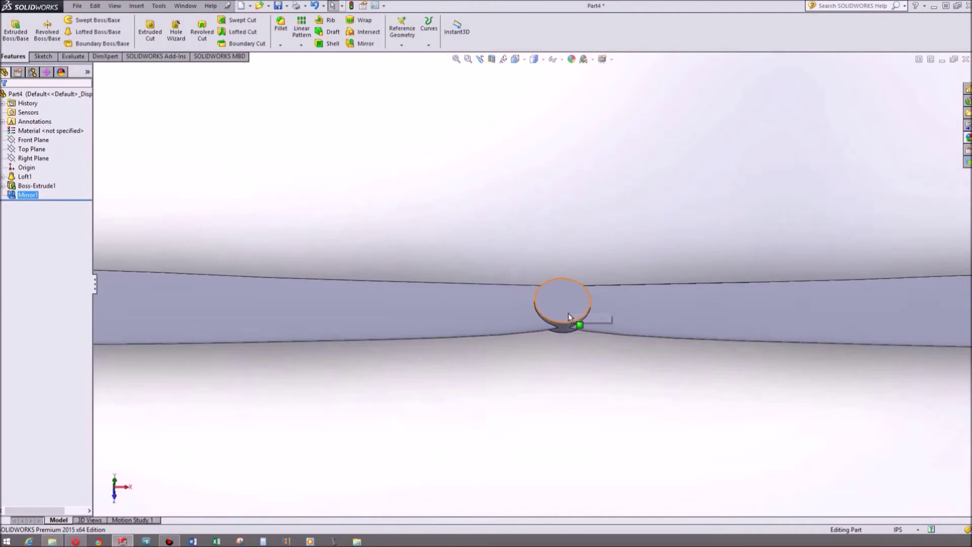
middle_click_drag(528, 306, 544, 243)
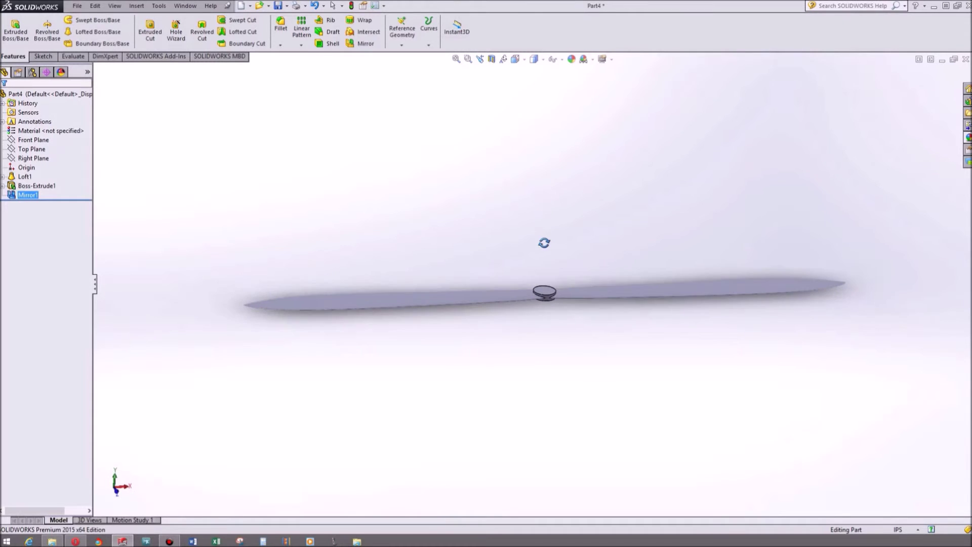
middle_click_drag(547, 284, 543, 304)
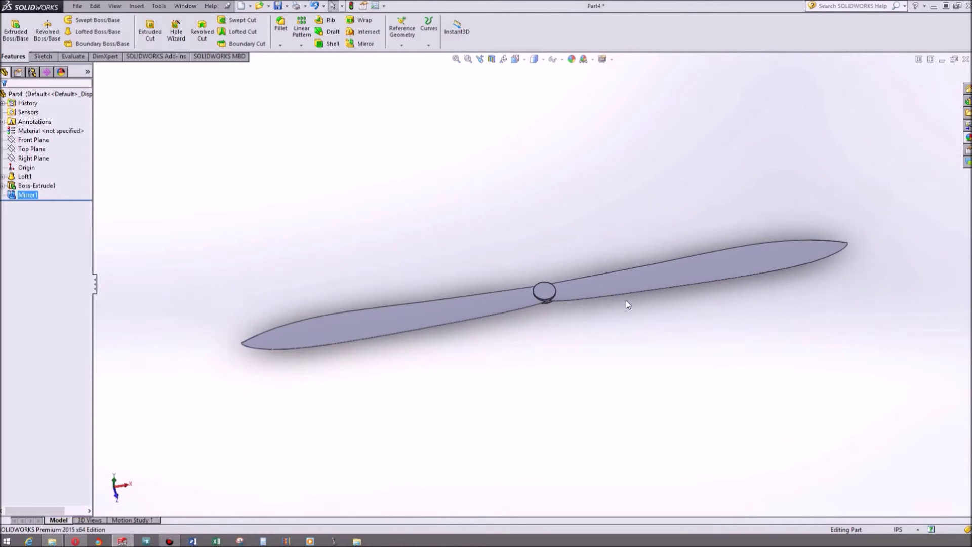
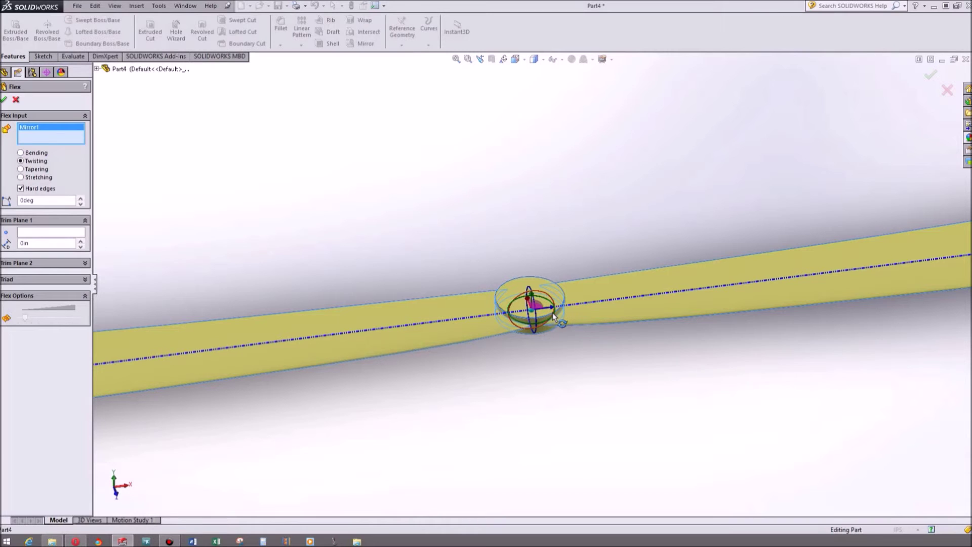
Step: Preview a 45° bend of the mirrored propeller body in Flex, and switch the deformation type to Twisting at the same angle
left_click_drag(556, 312, 566, 352)
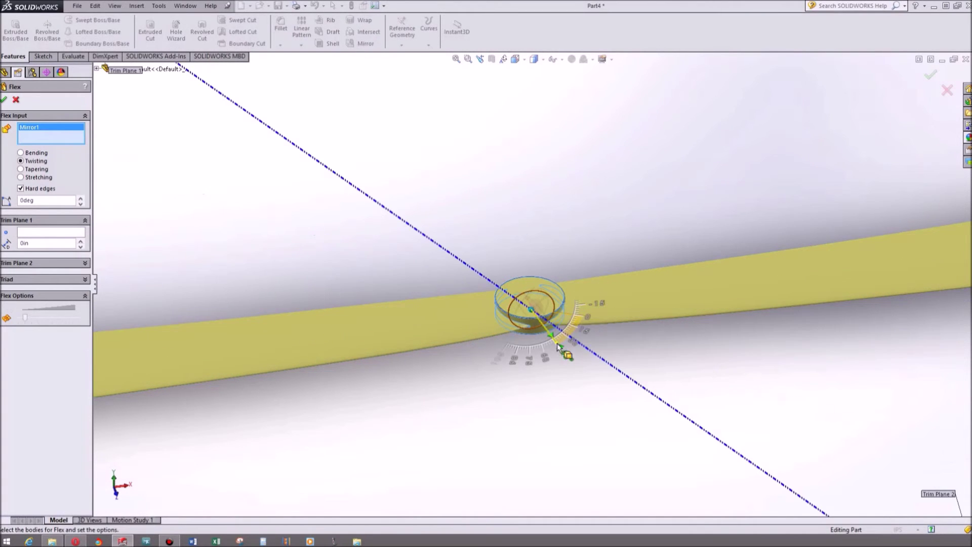
key("f")
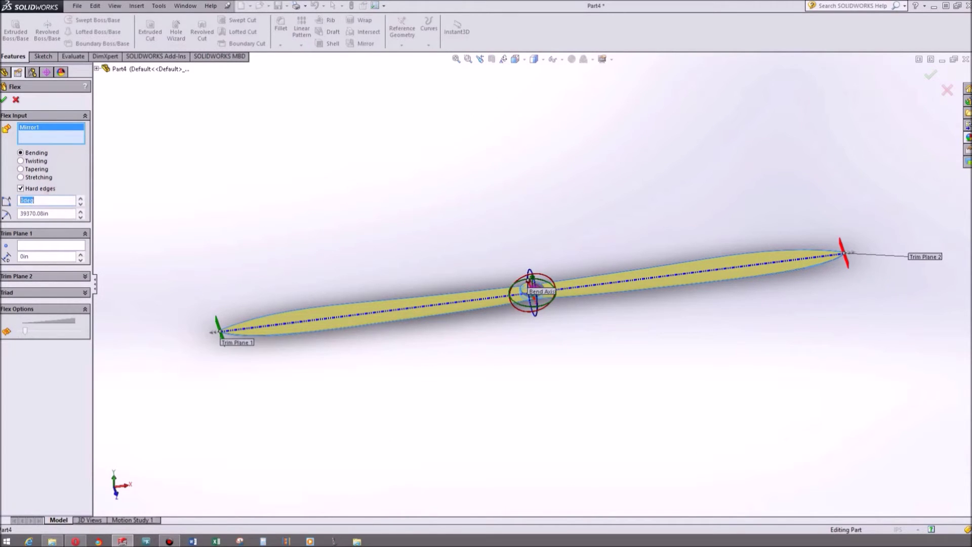
key("Return")
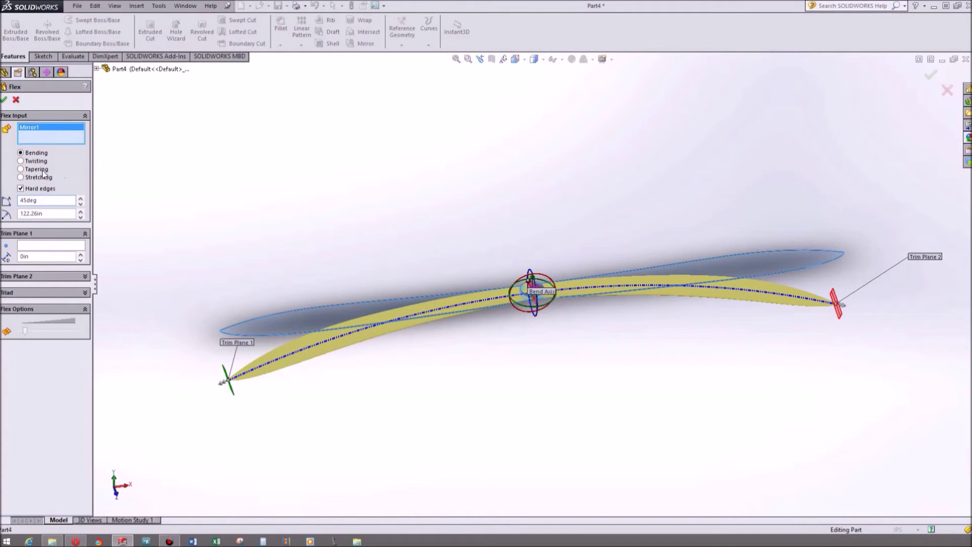
left_click(21, 160)
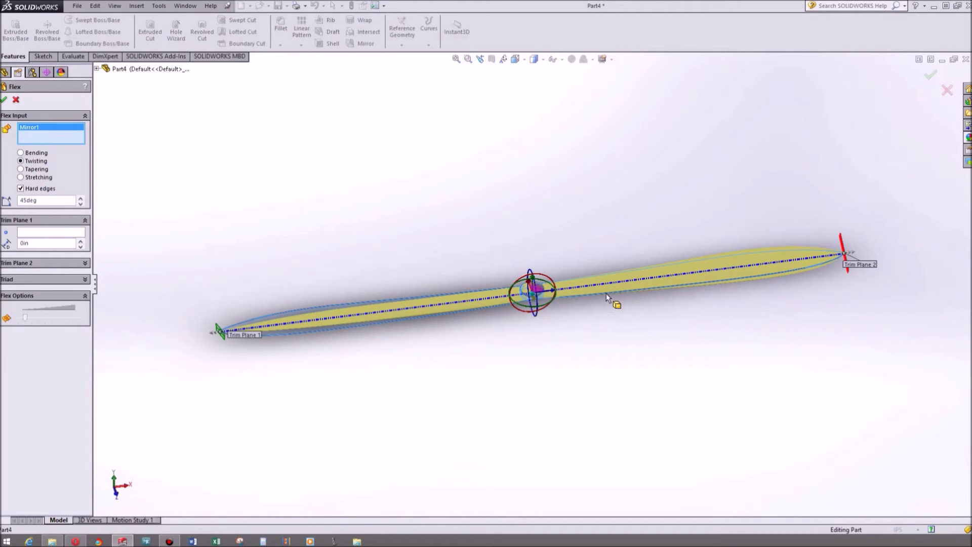
Step: Try moving both Flex trim planes inward along the blades, with Trim Plane 1 offset about 25.86 in from its tip
middle_click_drag(648, 305, 445, 288)
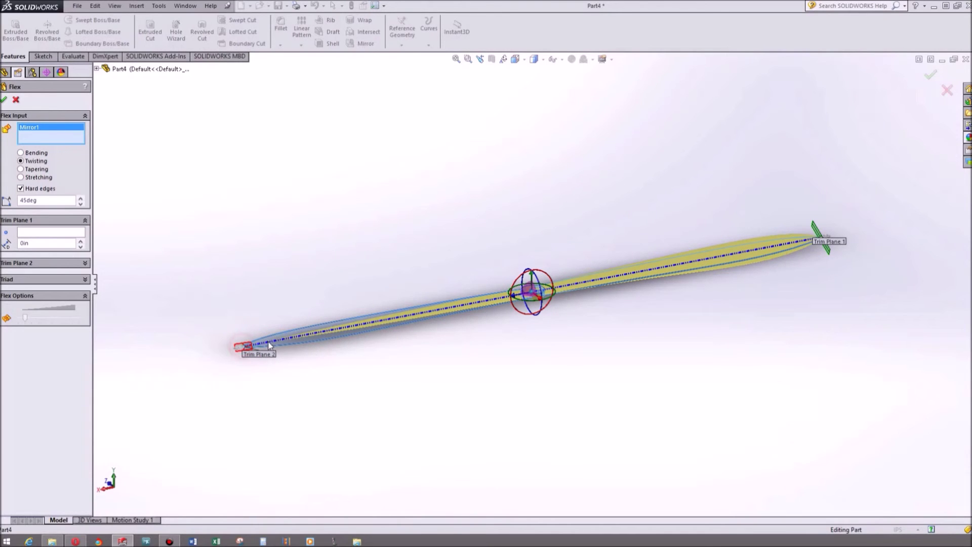
middle_click_drag(325, 280, 236, 219)
left_click(233, 223)
middle_click_drag(435, 313, 471, 266)
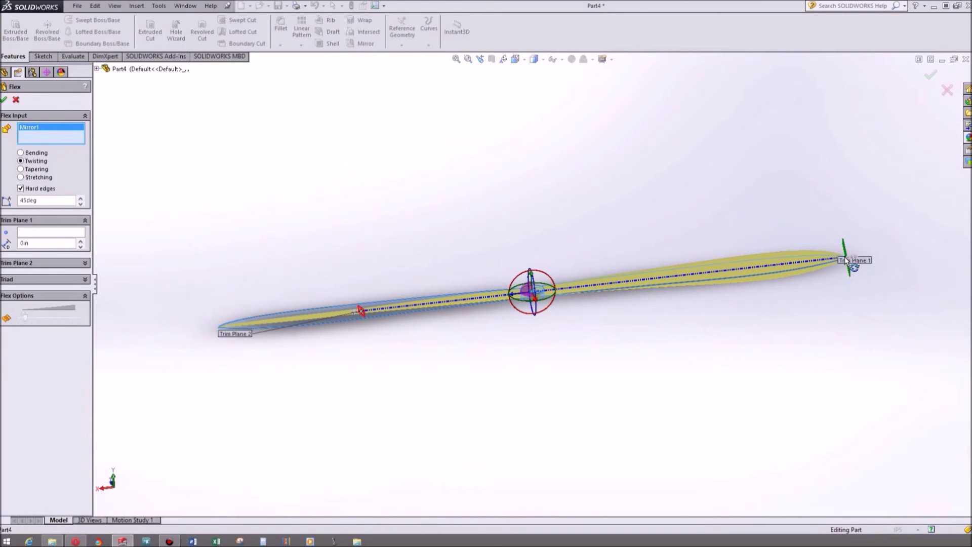
left_click_drag(851, 258, 679, 262)
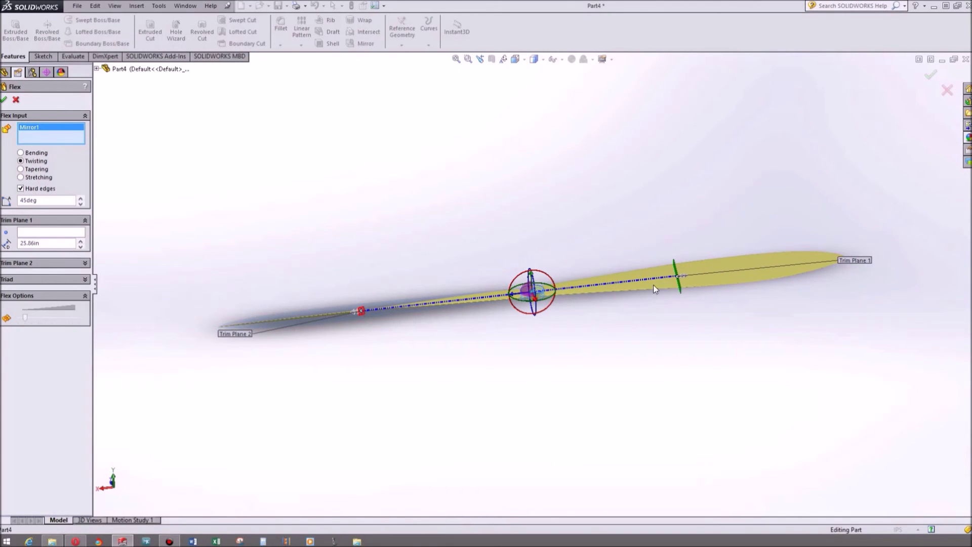
mouse_move(574, 362)
middle_mouse_down()
mouse_move(560, 299)
mouse_move(565, 325)
mouse_move(581, 265)
mouse_move(597, 289)
mouse_move(571, 319)
mouse_move(521, 293)
mouse_move(332, 343)
mouse_move(373, 317)
middle_mouse_up()
middle_click_drag(606, 206, 525, 383)
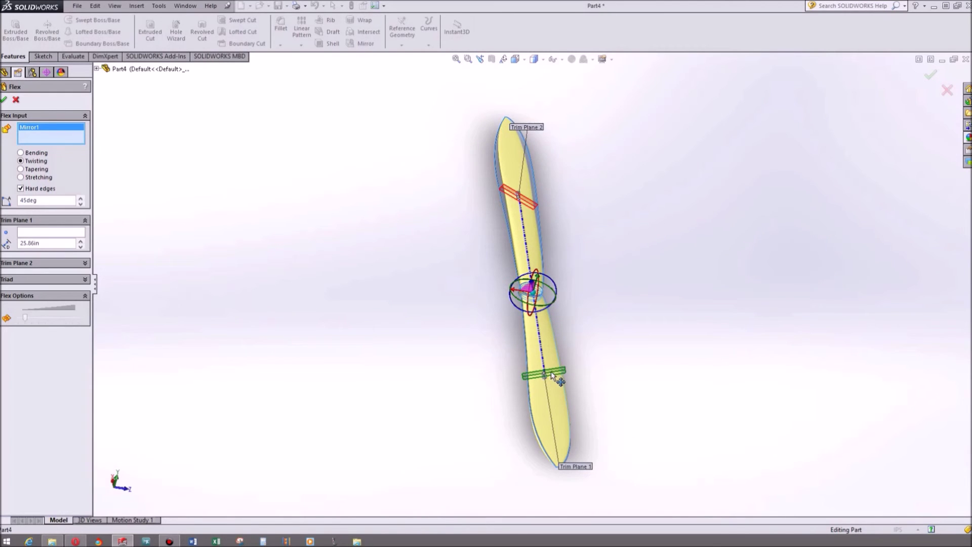
Step: Move both trim planes out to the blade tips, Trim Plane 1 at about 1.27 in, and apply the Flex with a 65° twist
left_click_drag(543, 375, 554, 471)
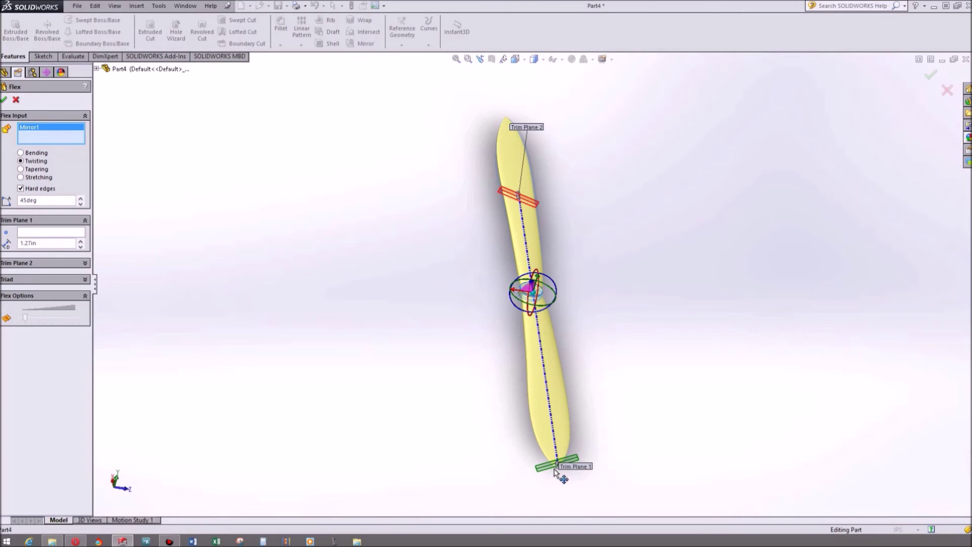
left_click_drag(518, 196, 518, 118)
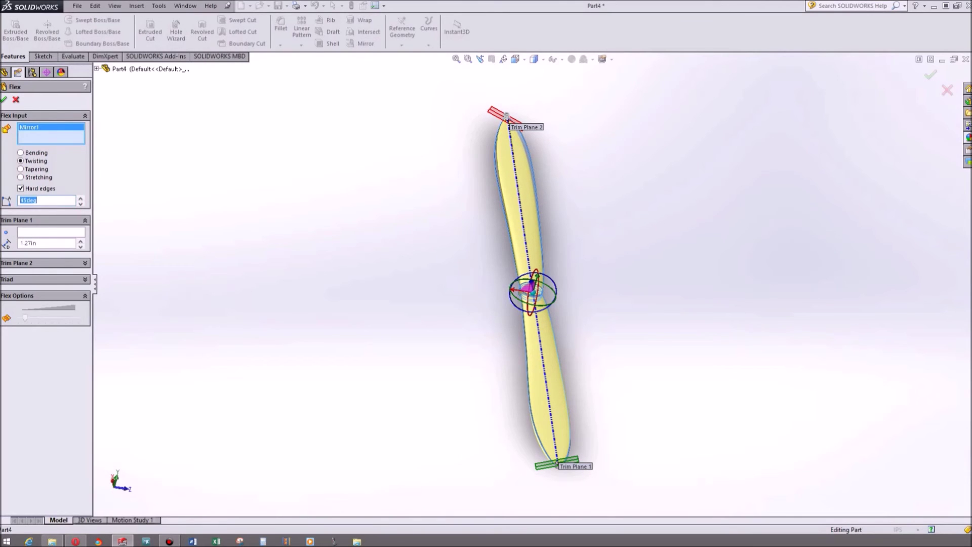
left_click_drag(506, 116, 508, 119)
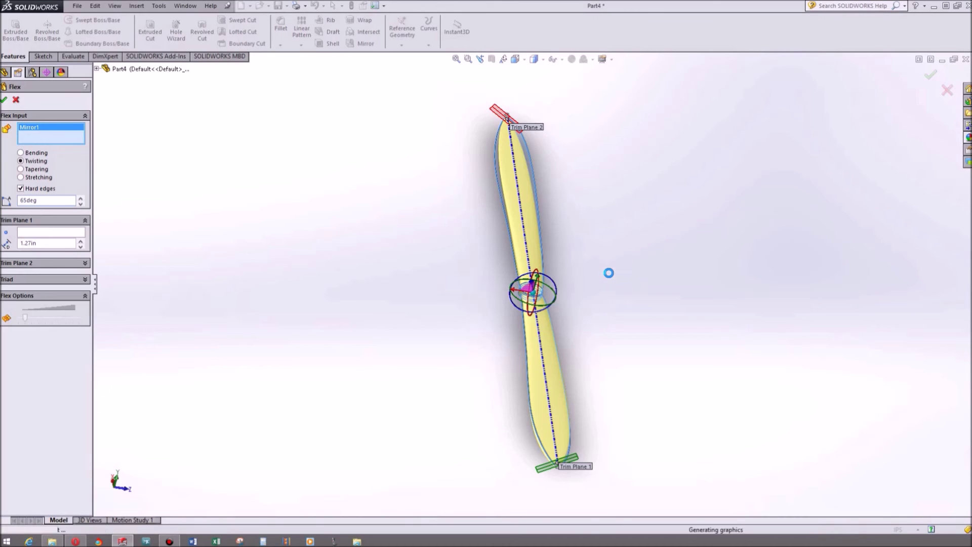
middle_click_drag(582, 309, 540, 348)
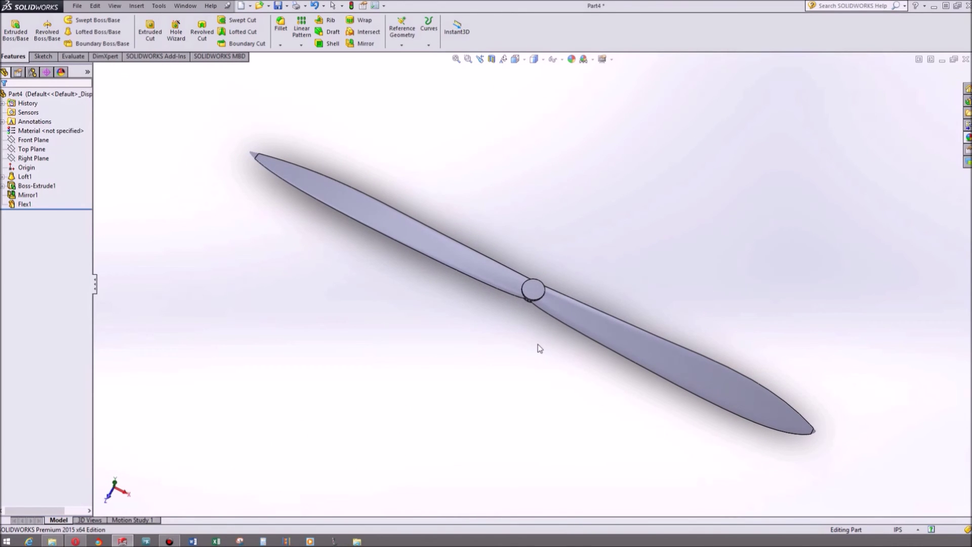